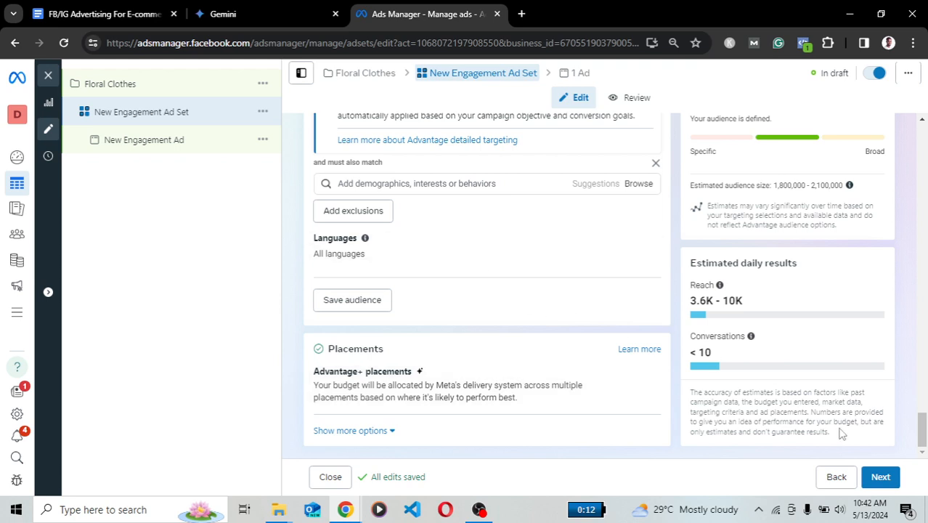
- Proceed from the ad set to the ad level and name the ad "Ad 1"
mouse_move(925, 438)
left_mouse_down()
mouse_move(925, 409)
mouse_move(927, 455)
left_mouse_up()
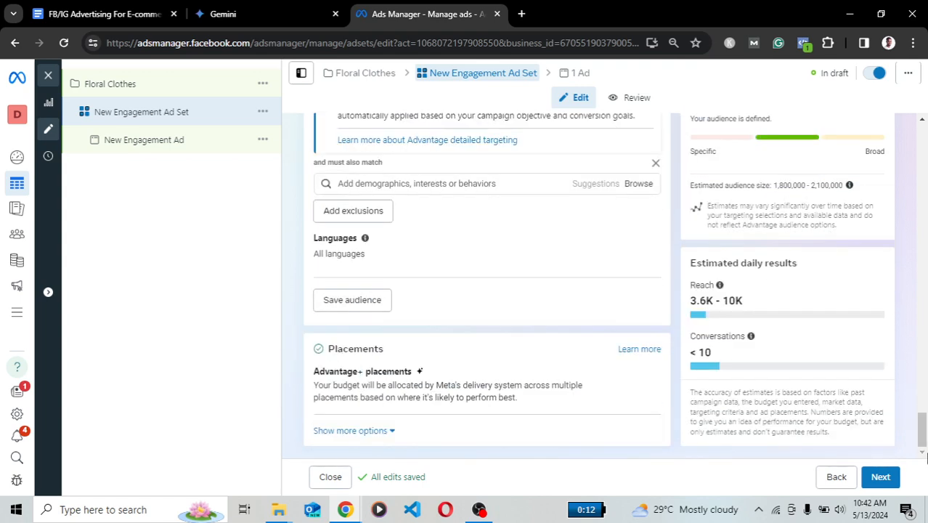
left_click(881, 478)
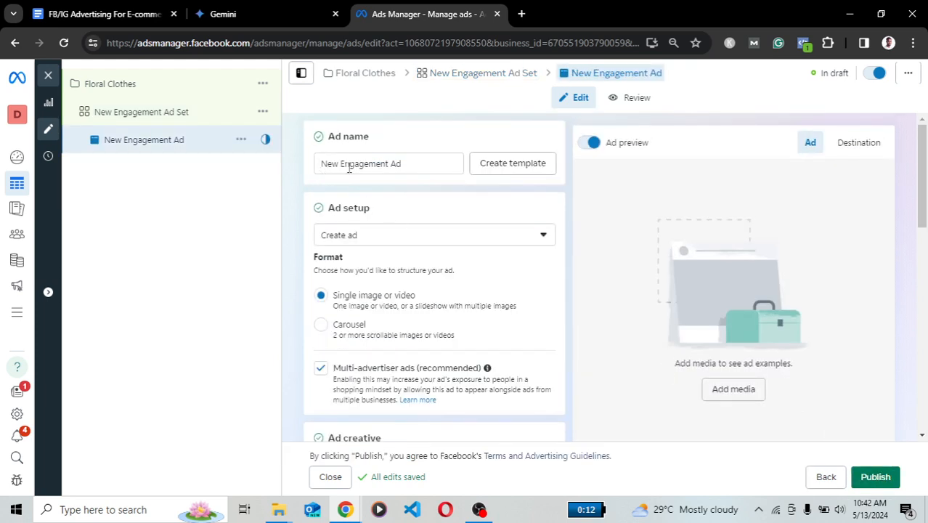
left_click(406, 164)
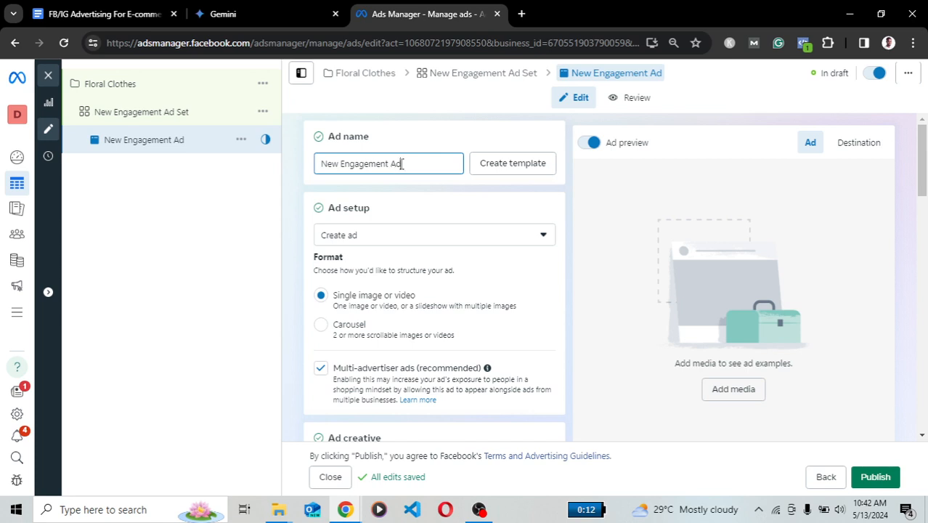
triple_click(403, 165)
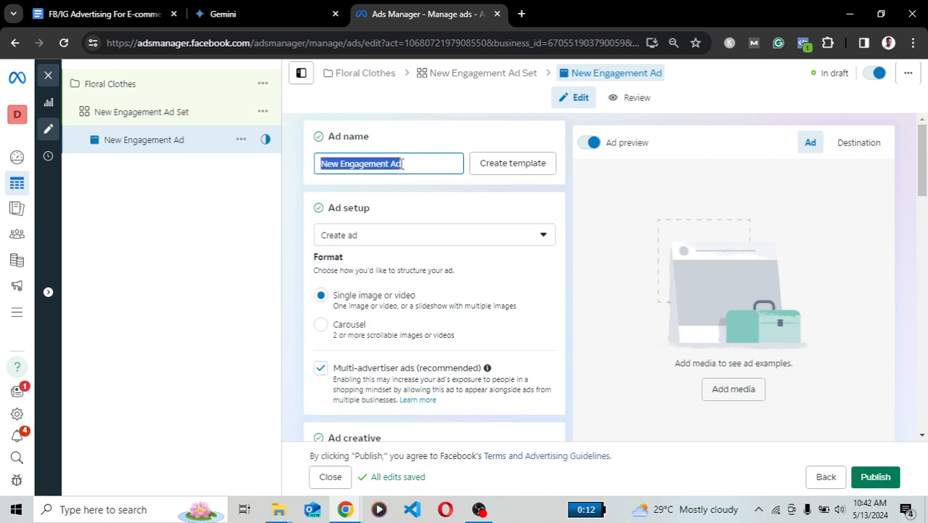
type("Ad")
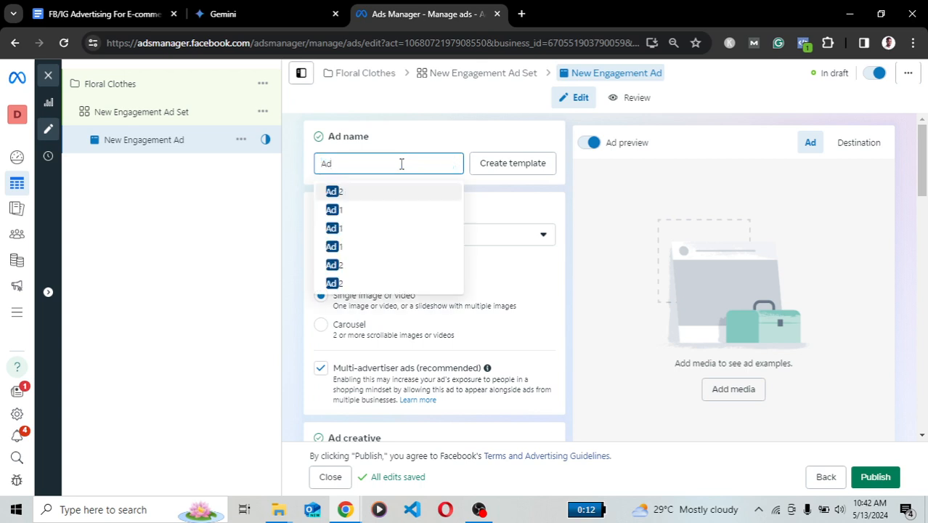
type(" 1")
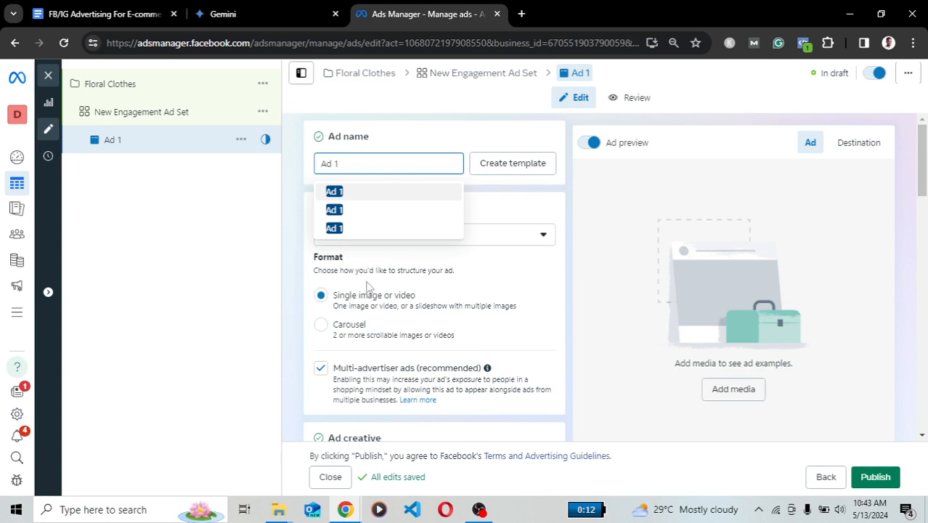
left_click(520, 255)
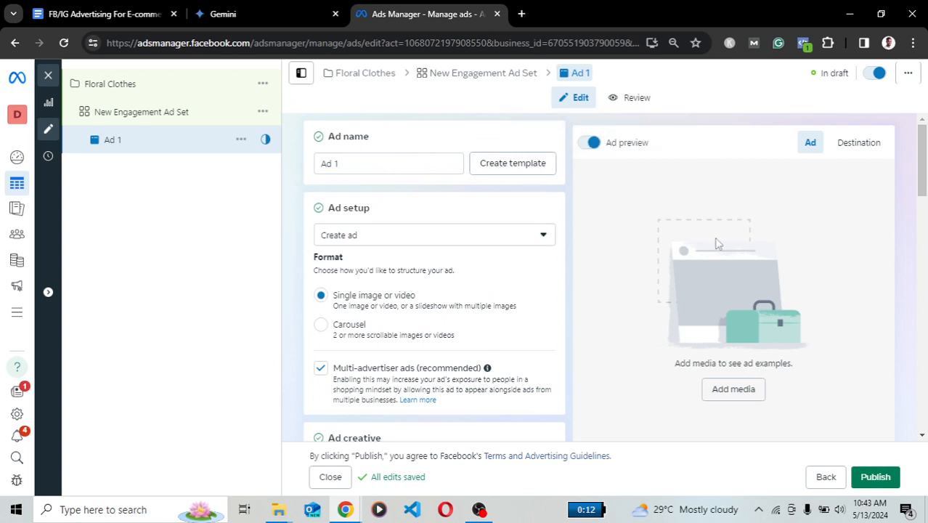
left_click_drag(925, 149, 926, 212)
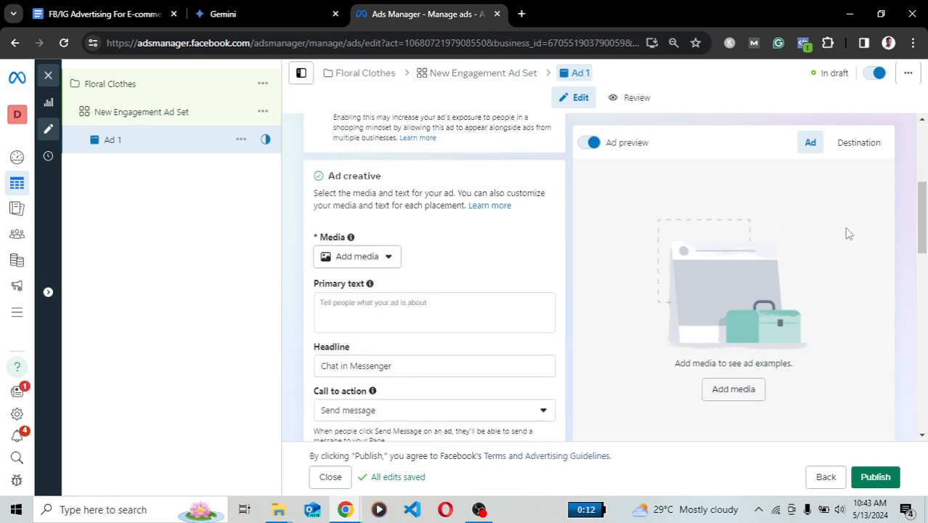
left_click_drag(923, 207, 924, 156)
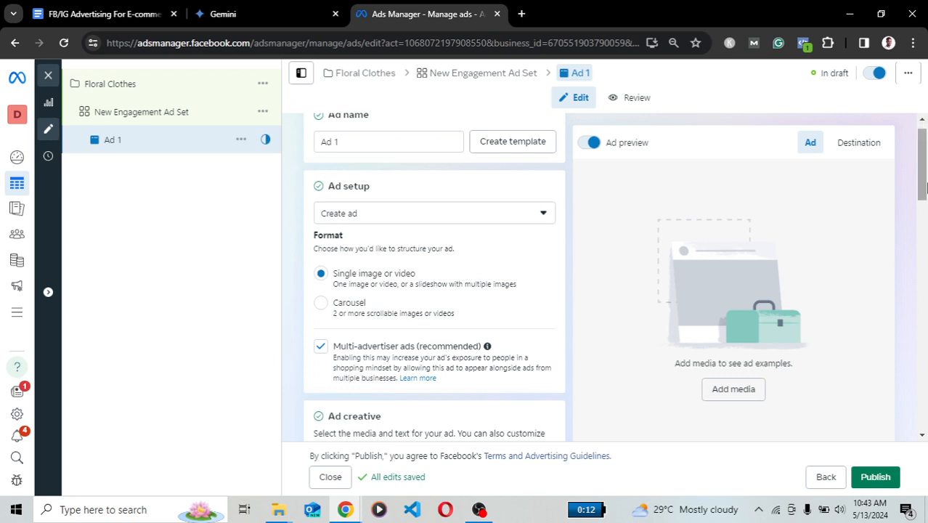
left_click_drag(926, 169, 924, 238)
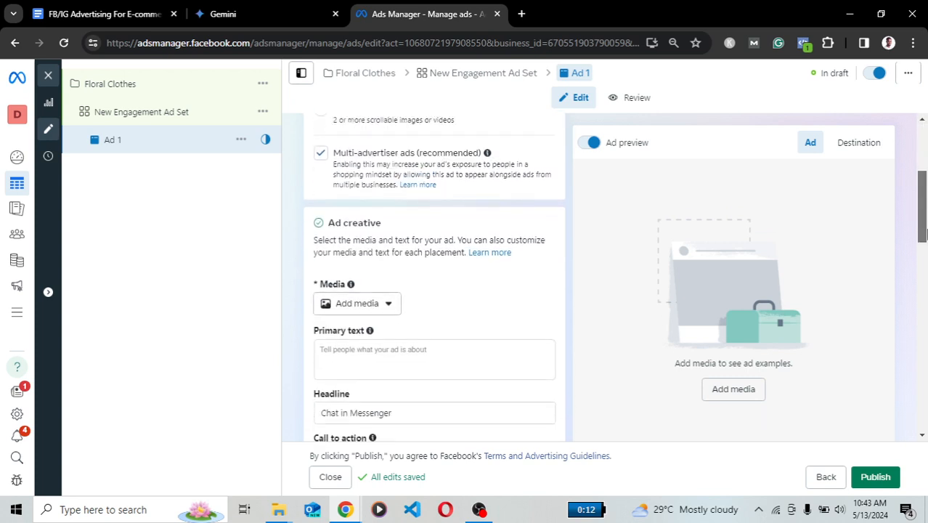
left_click(367, 290)
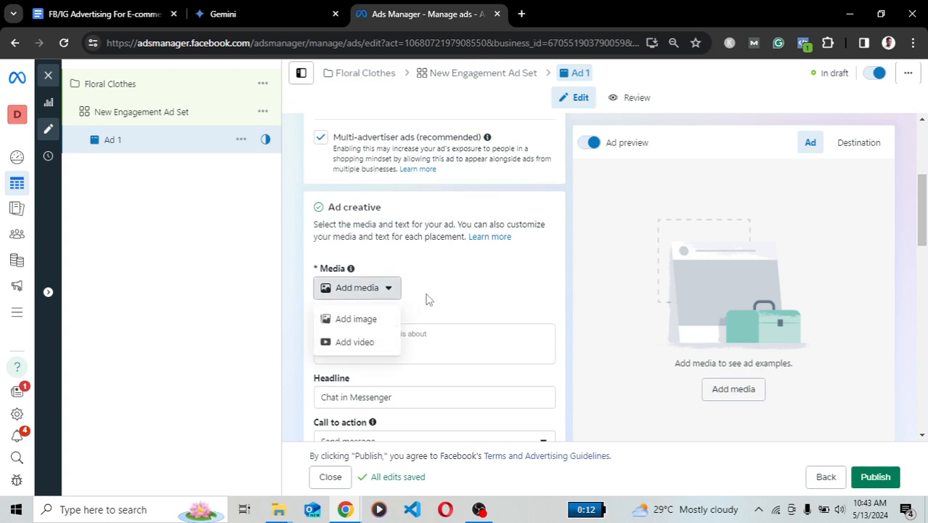
left_click(427, 297)
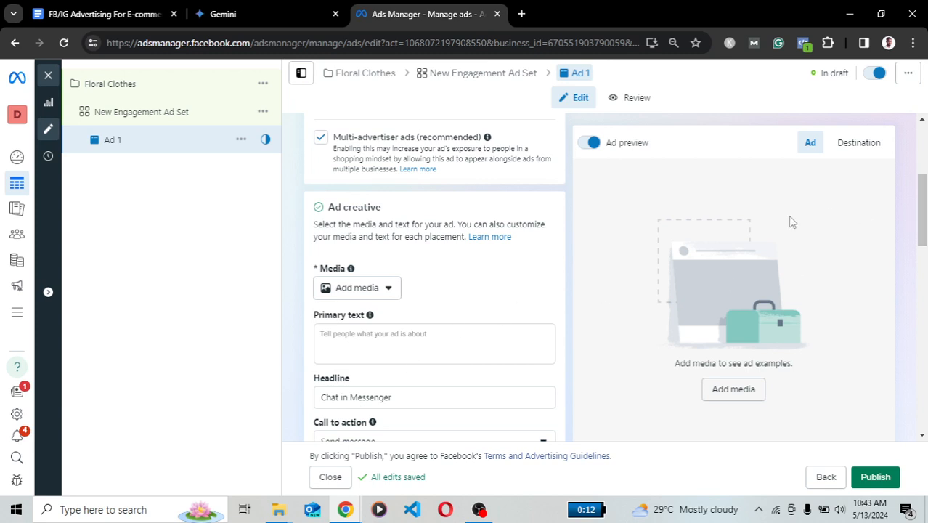
scroll(518, 223, "up", 3)
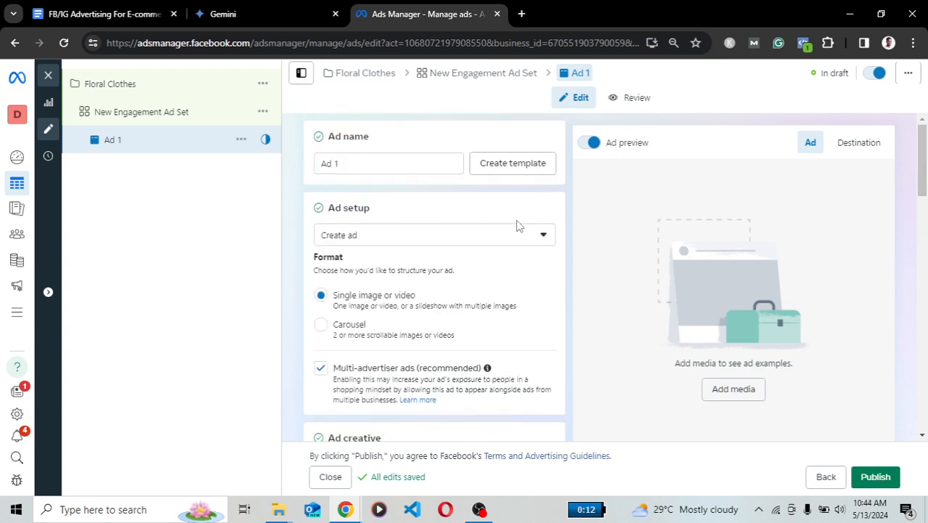
- Choose Create ad as the ad setup option
left_click(384, 236)
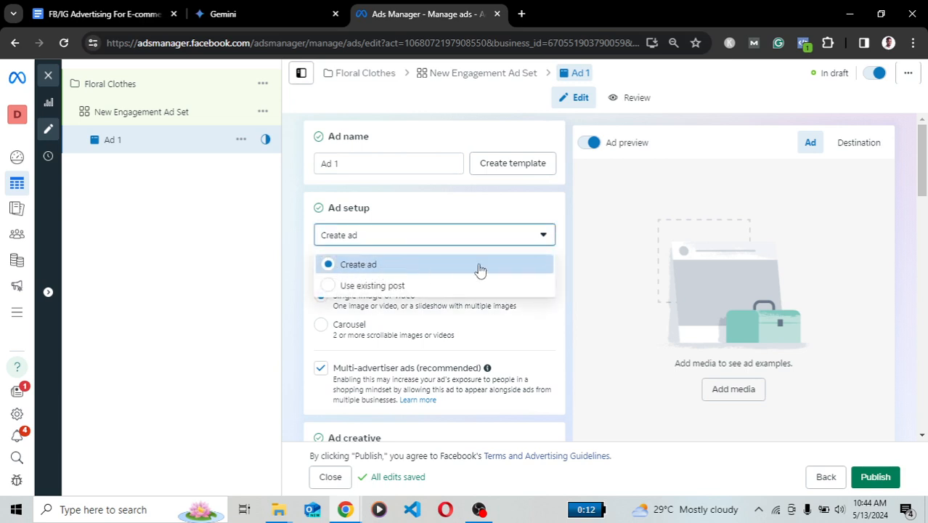
left_click(392, 267)
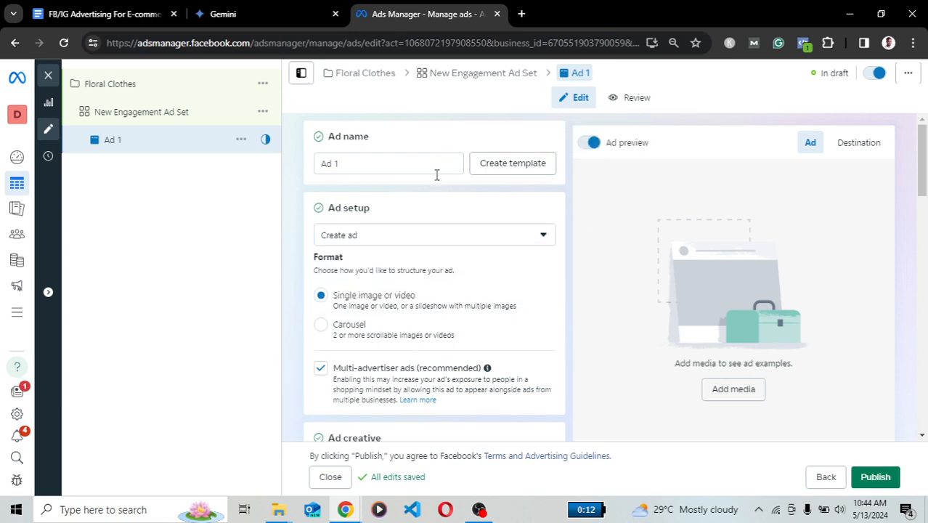
left_click(419, 243)
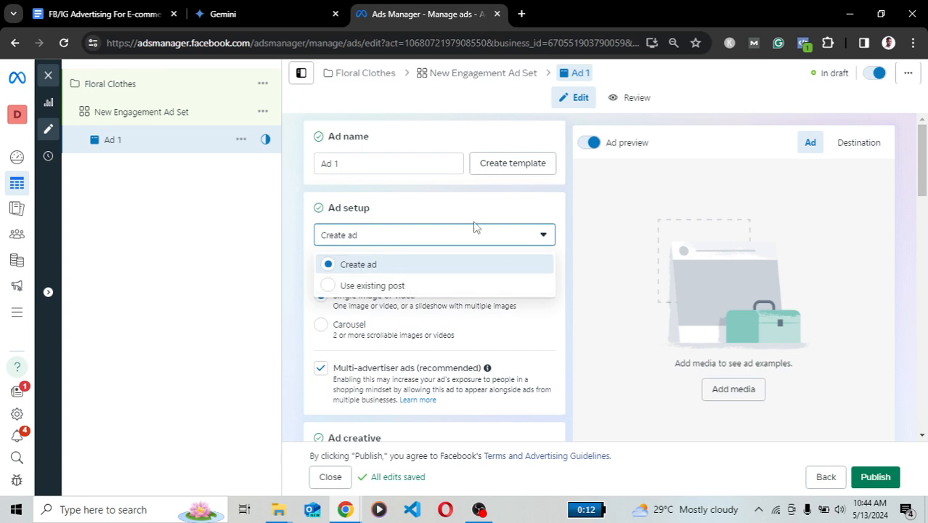
left_click(467, 249)
- Add an image to the ad creative by uploading pikaso_texttoimage "nigerian-luxury-fashion-design- (5)", showing four women in gowns, from Downloads
scroll(396, 319, "down", 2)
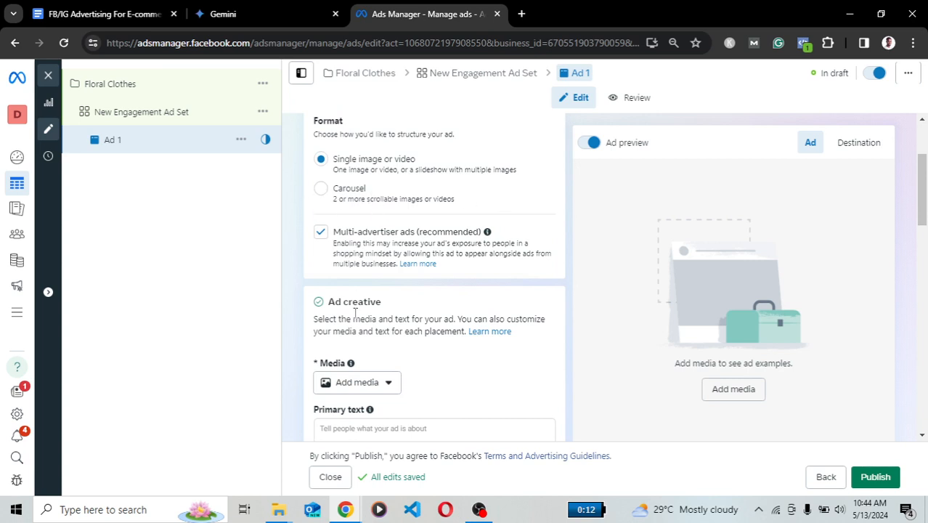
scroll(396, 274, "down", 3)
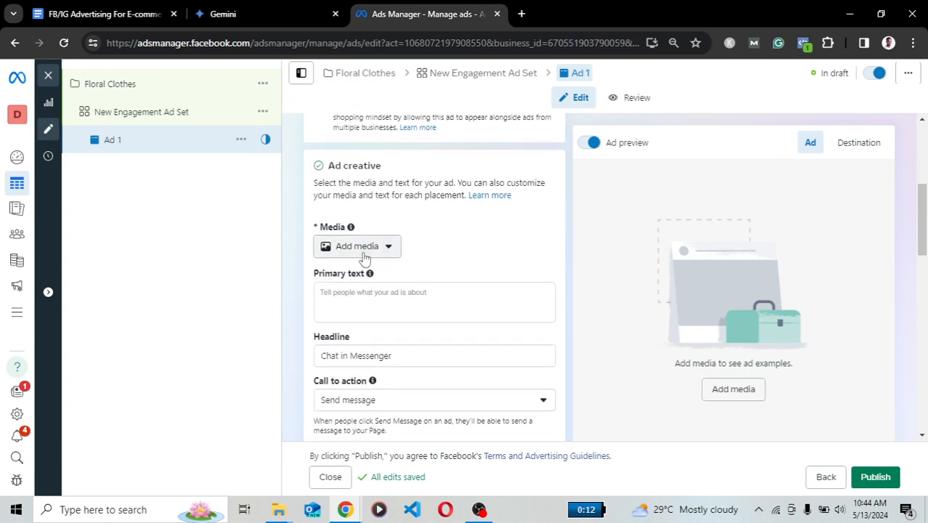
left_click(364, 253)
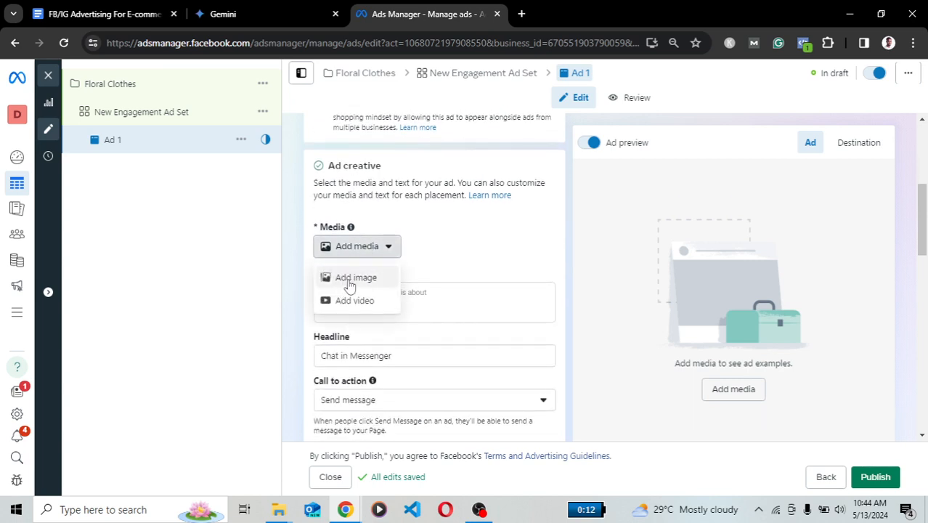
left_click(350, 284)
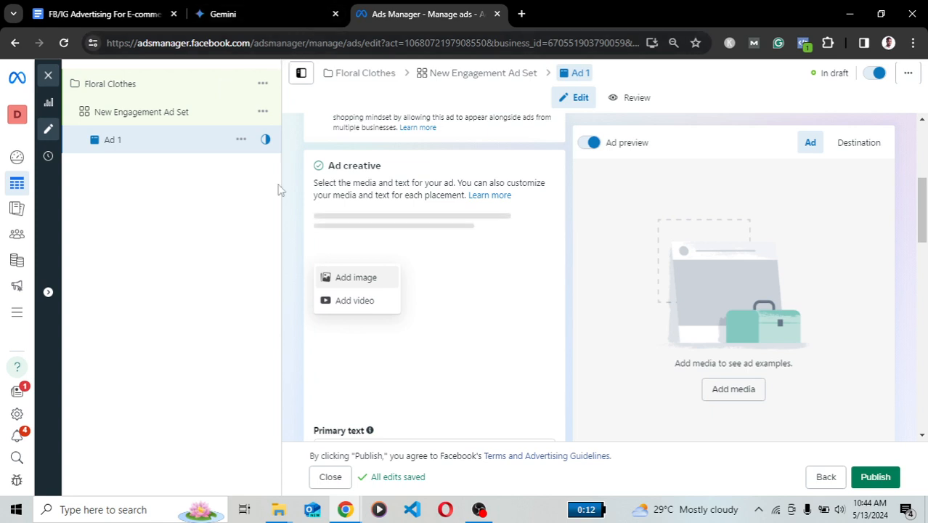
left_click(401, 275)
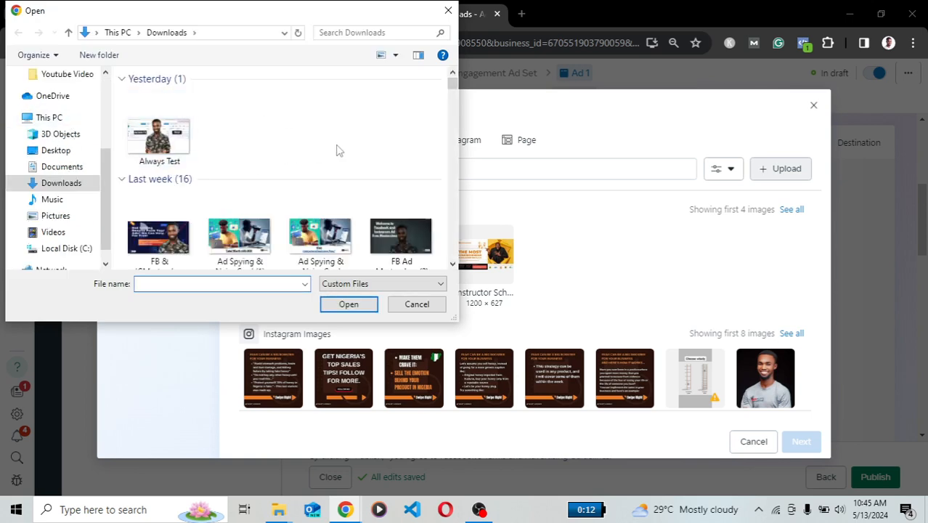
scroll(336, 150, "down", 8)
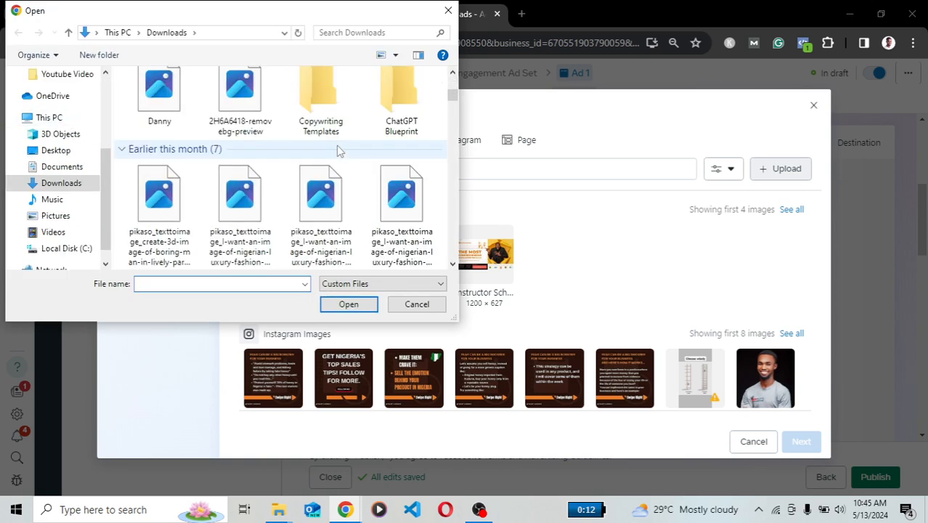
scroll(323, 181, "down", 2)
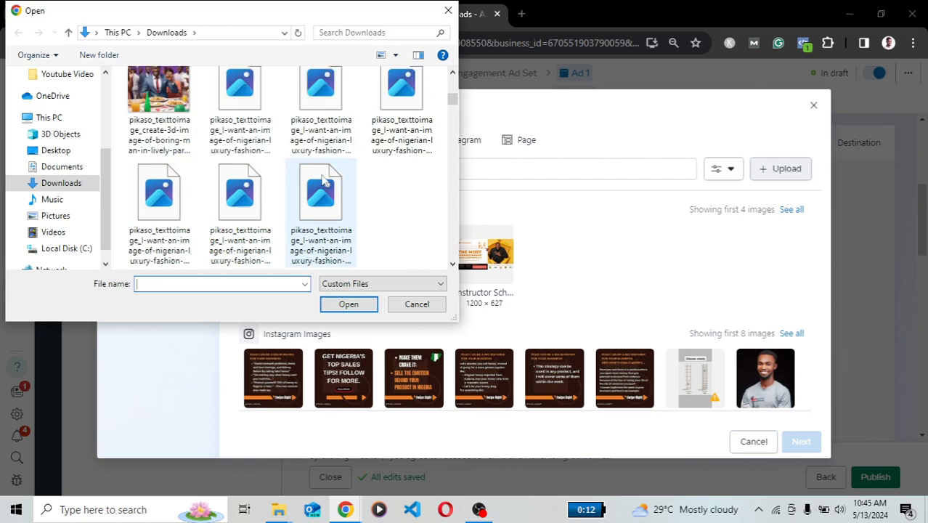
scroll(323, 182, "down", 3)
scroll(187, 164, "up", 1)
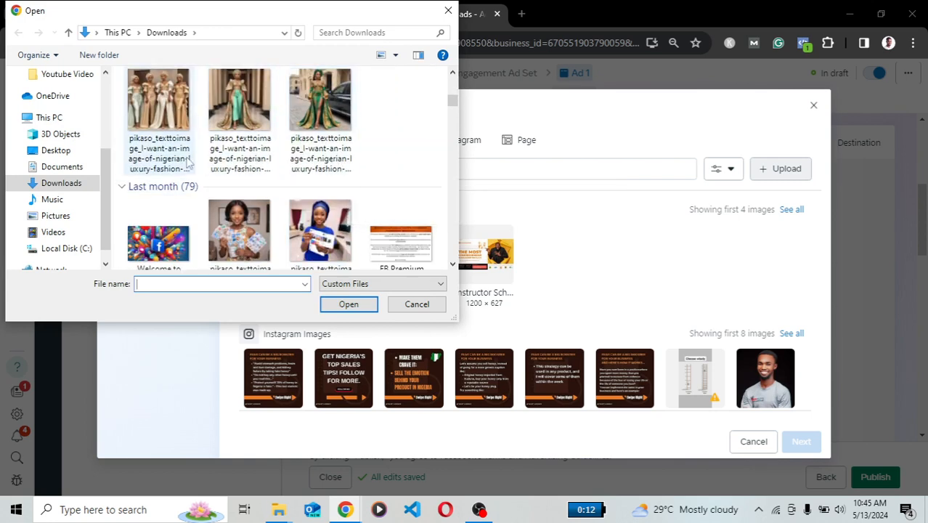
scroll(190, 164, "up", 1)
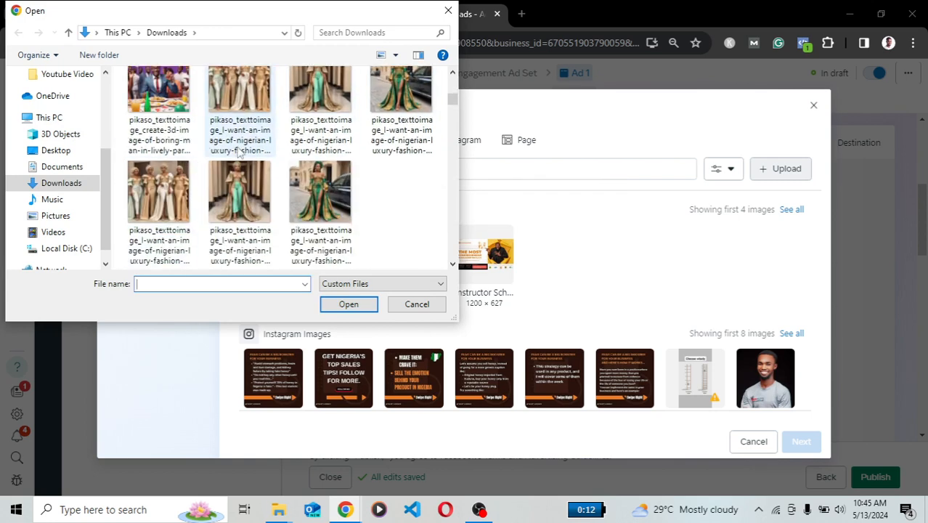
scroll(239, 152, "up", 1)
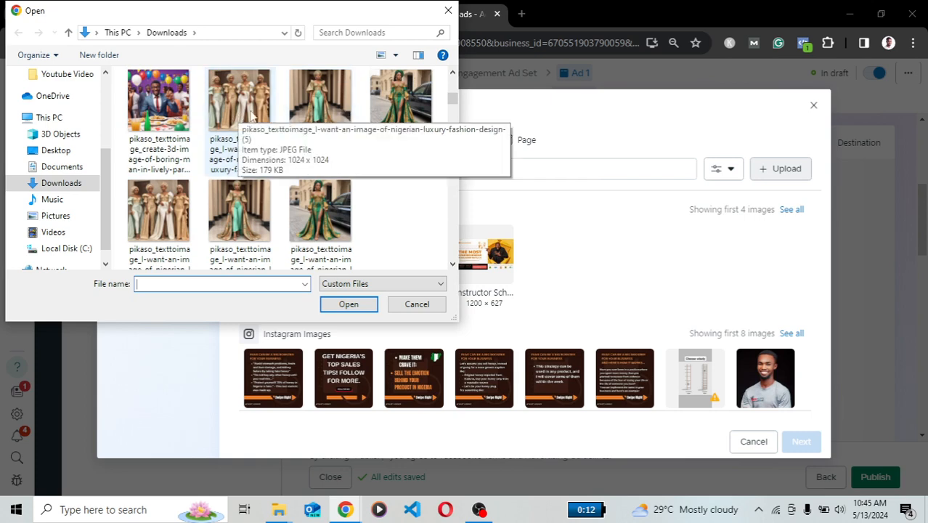
double_click(229, 116)
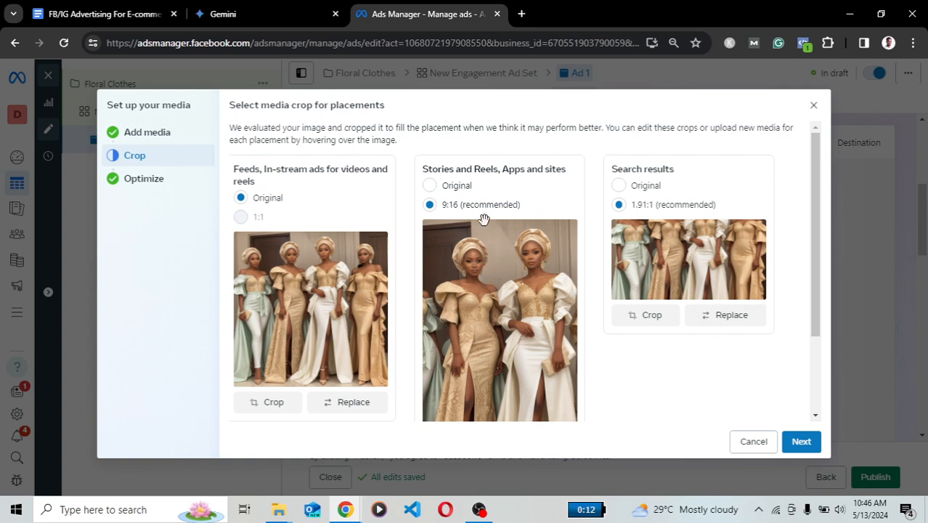
- Use the original image crop for Stories and Reels, Apps and sites and for Search results, and continue to the optimization stage
left_click(431, 186)
left_click(619, 186)
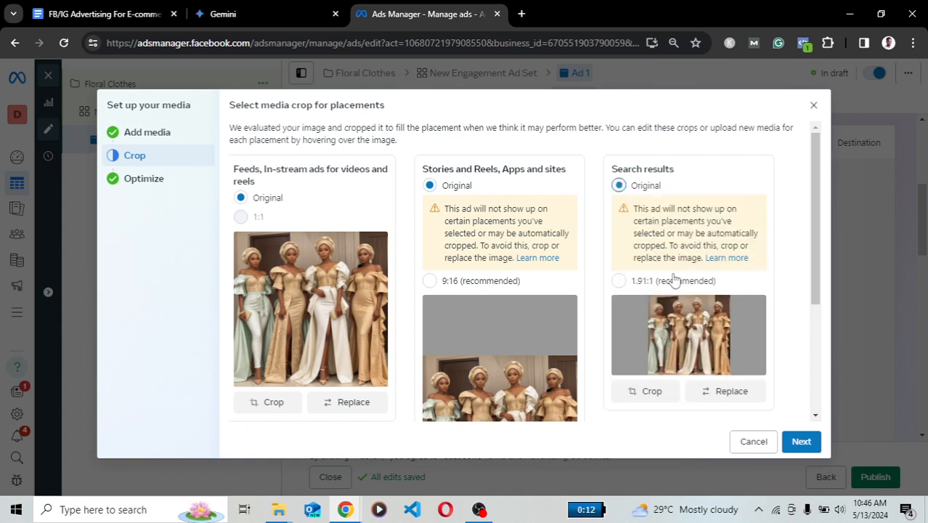
left_click(802, 441)
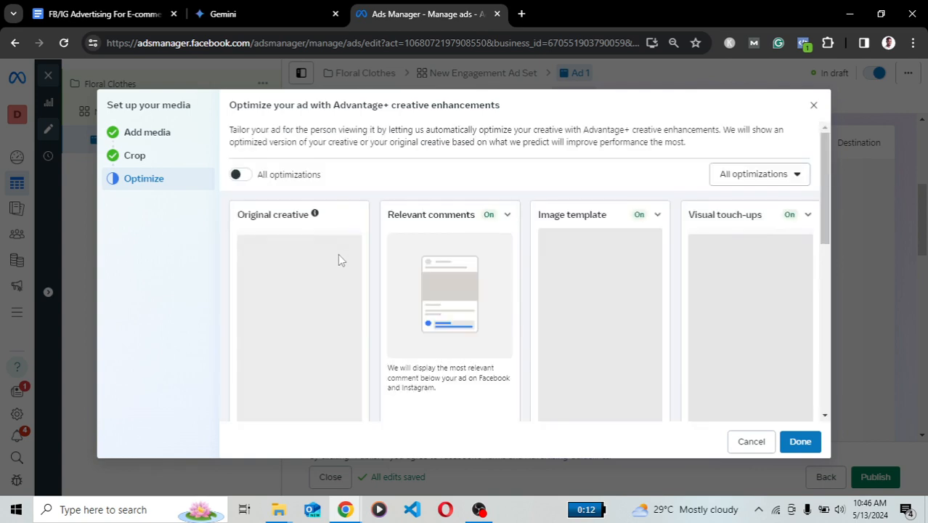
- Turn off the Image template enhancement for the ad
scroll(339, 260, "down", 2)
scroll(339, 260, "up", 2)
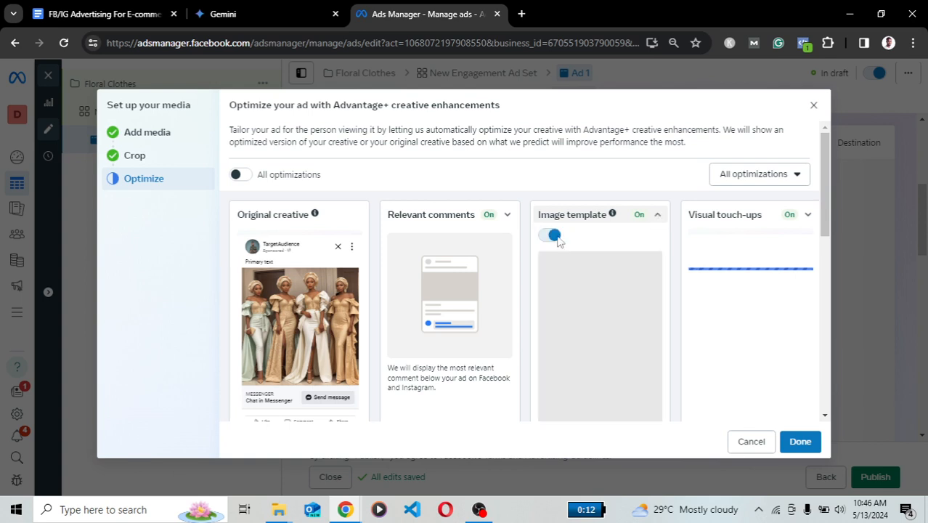
left_click(555, 237)
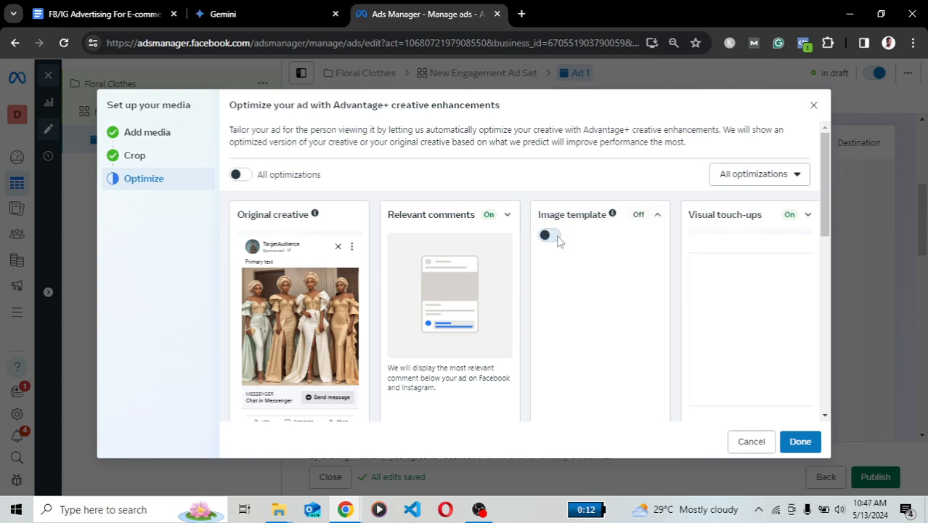
- Turn off the Text improvements enhancement for the ad and finish the media setup
scroll(717, 219, "down", 1)
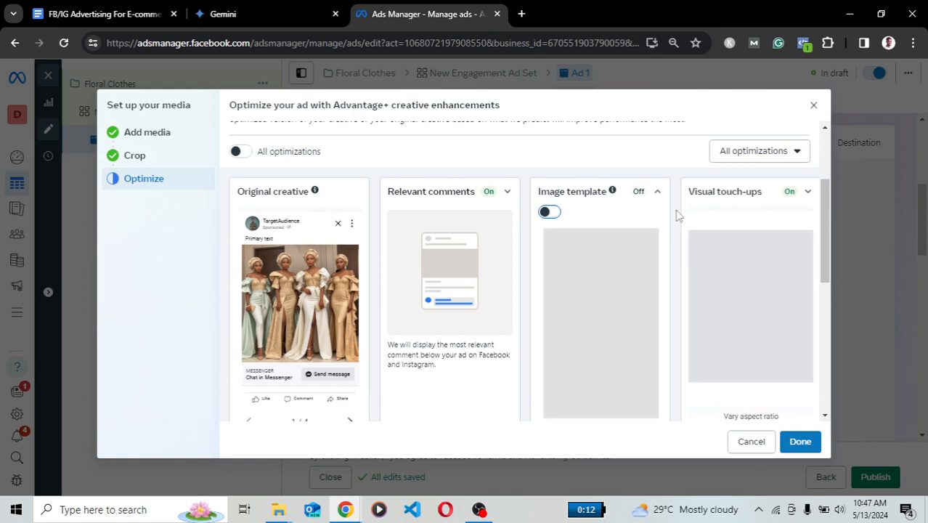
scroll(658, 247, "down", 3)
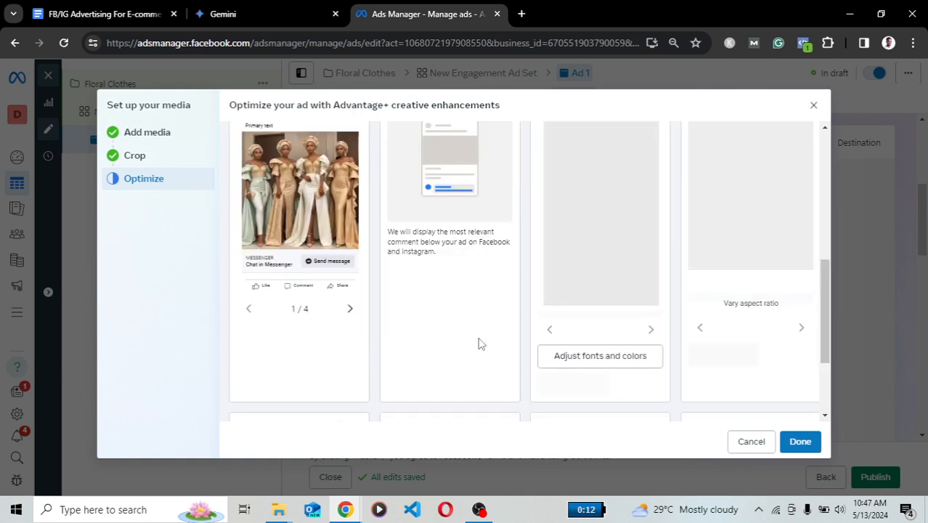
scroll(592, 311, "down", 2)
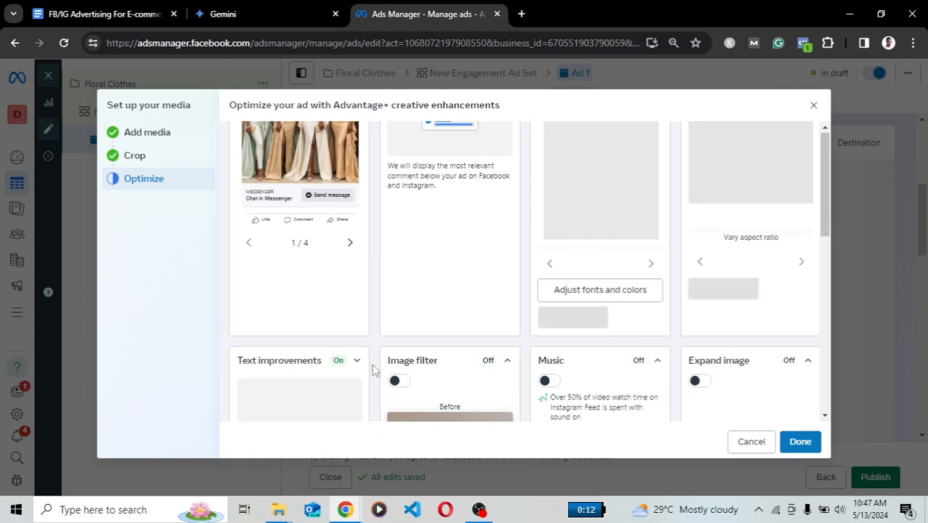
scroll(364, 342, "down", 2)
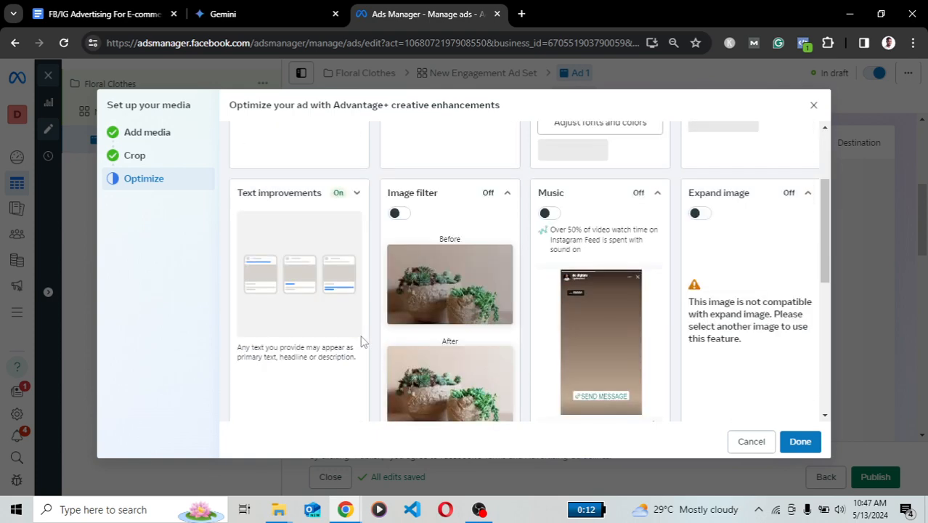
scroll(369, 313, "down", 5)
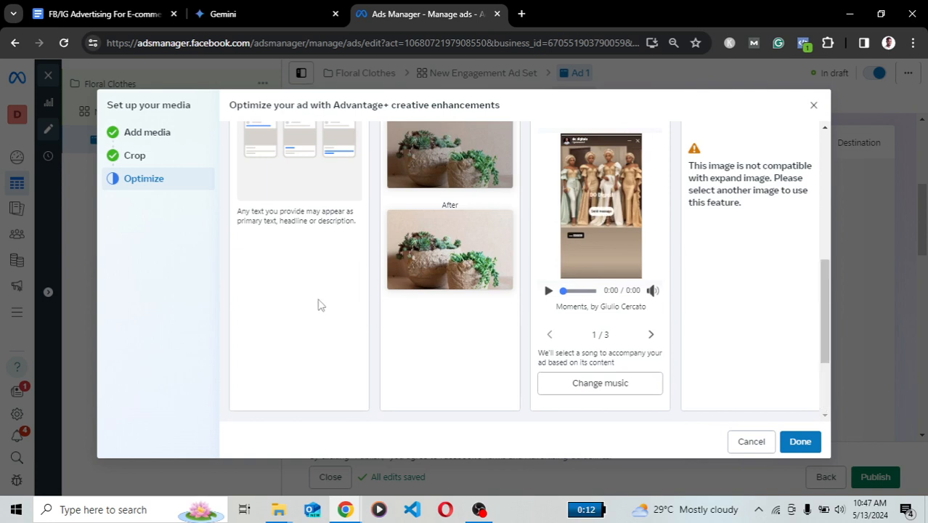
scroll(321, 300, "up", 2)
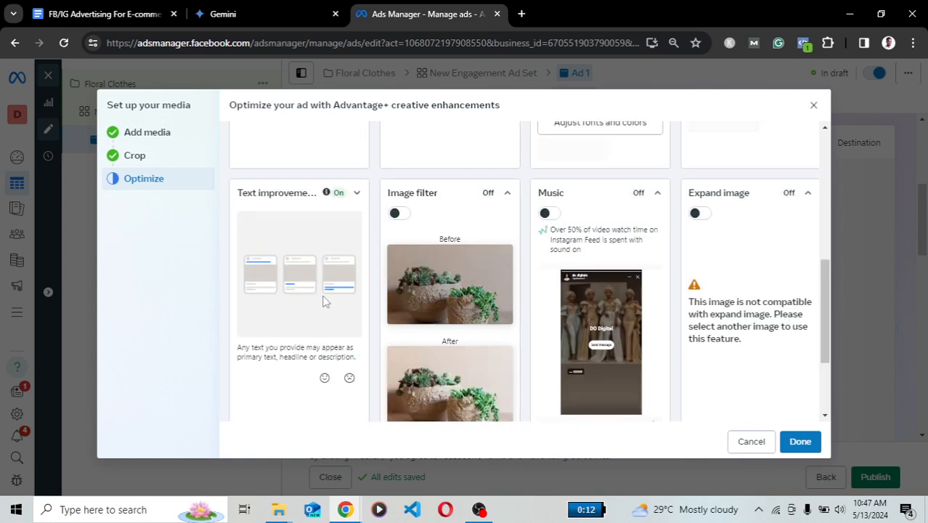
left_click(357, 194)
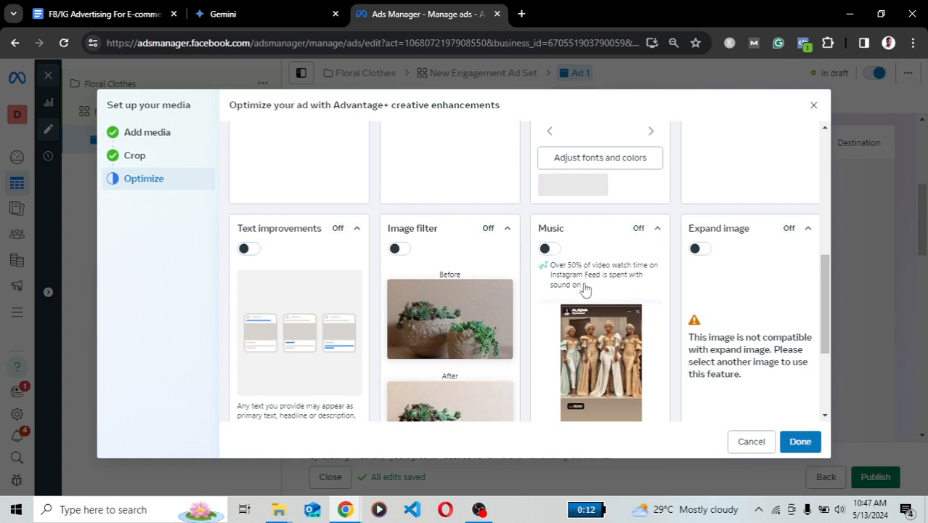
left_click(800, 441)
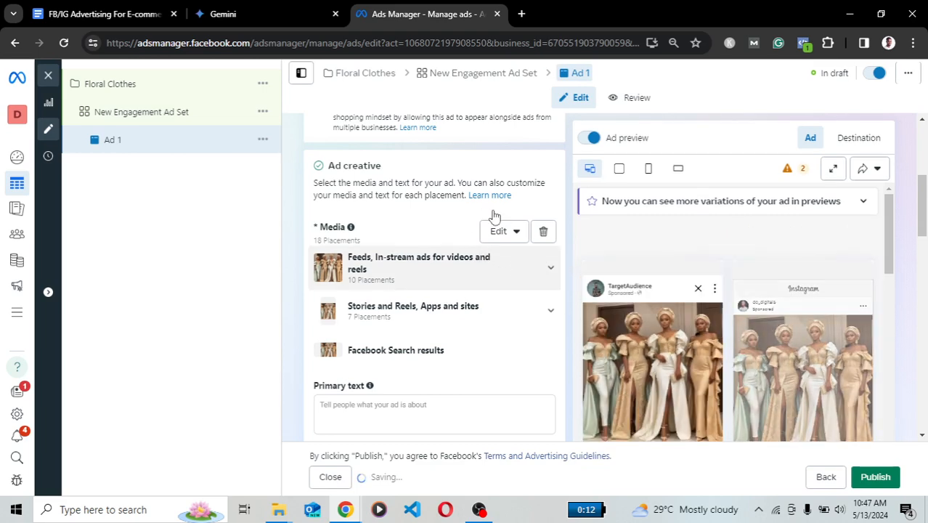
- Switch to Gemini and submit the prompt "Help me and create an ad copy for the above brand."
scroll(385, 297, "down", 2)
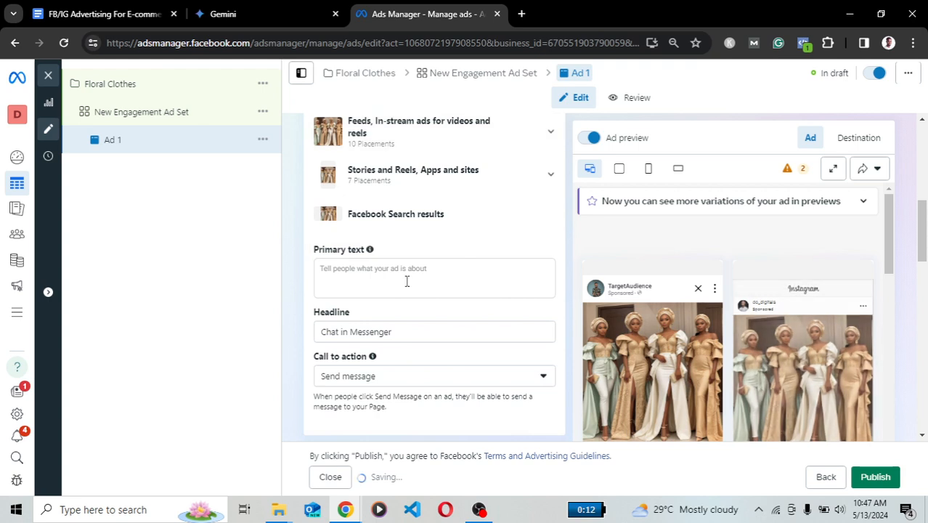
left_click(407, 282)
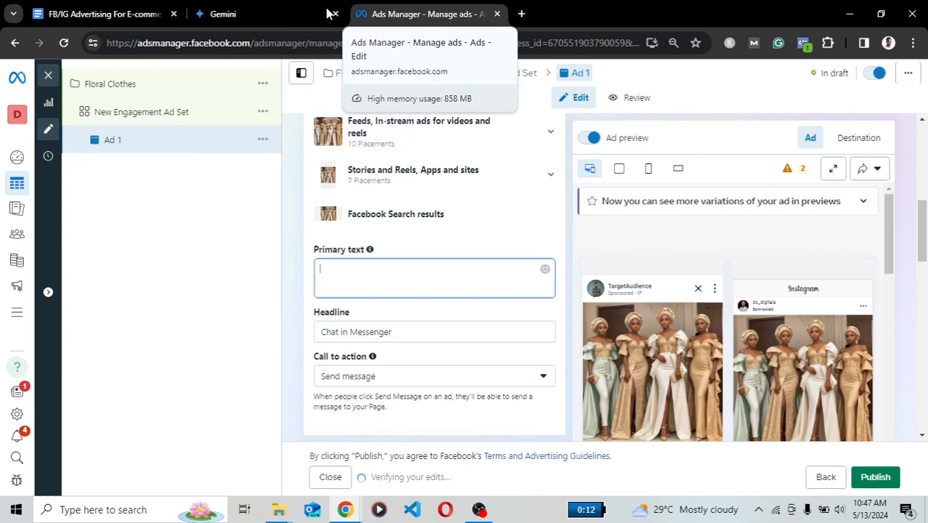
left_click(269, 10)
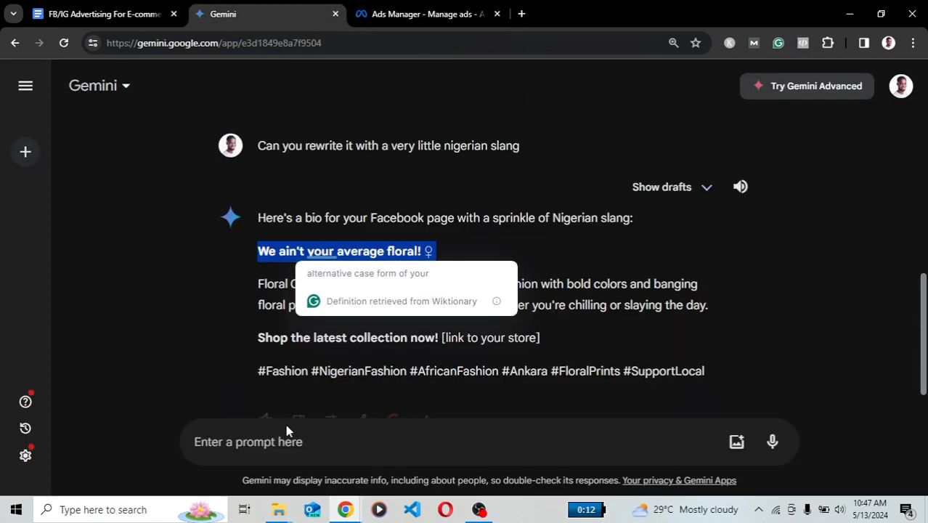
left_click(334, 441)
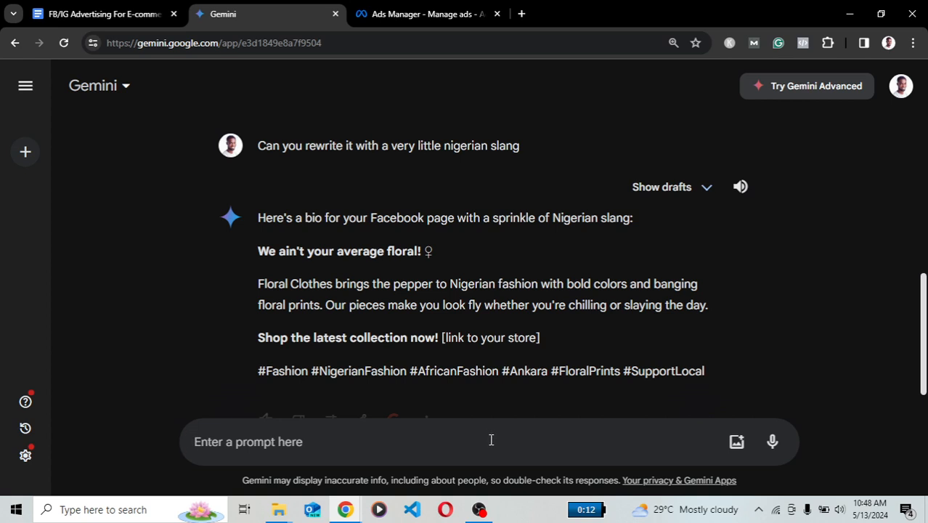
scroll(407, 421, "down", 1)
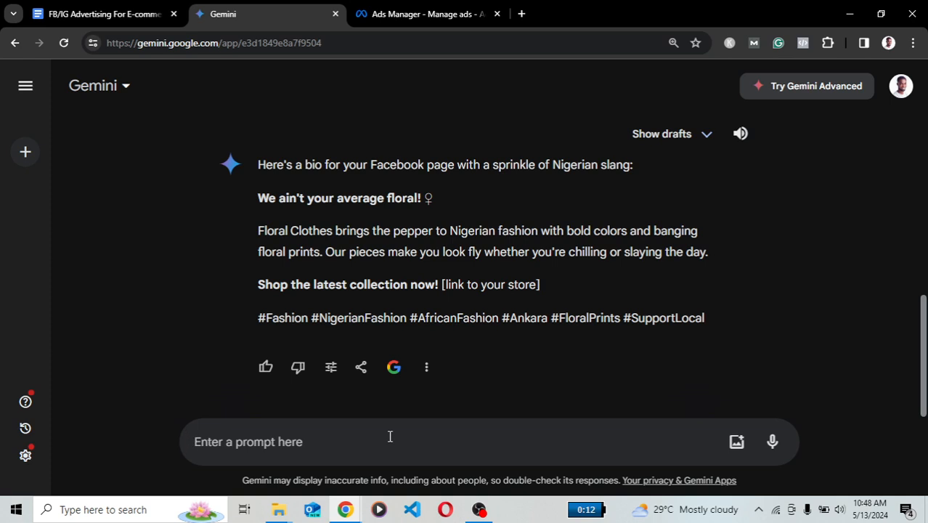
left_click(390, 437)
type("Hlep")
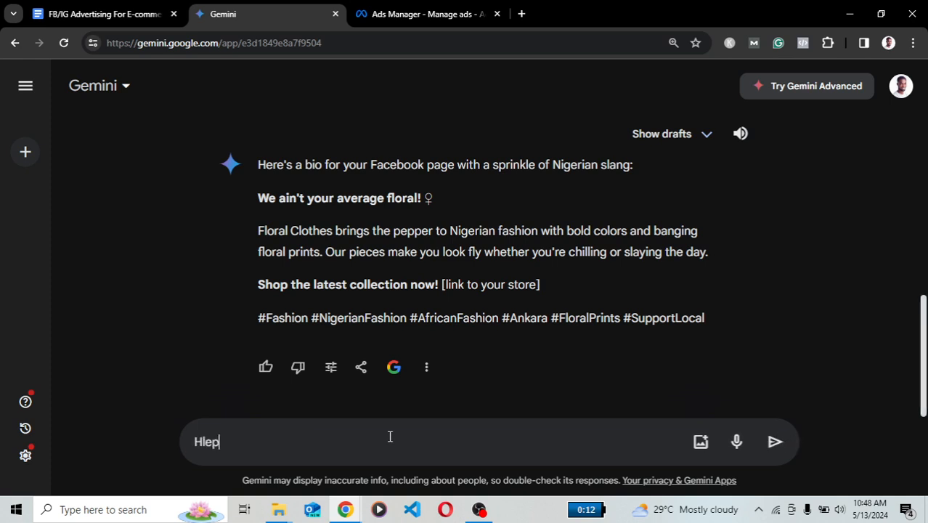
key("BackSpace")
key("BackSpace")
key("BackSpace")
type("elp me and ")
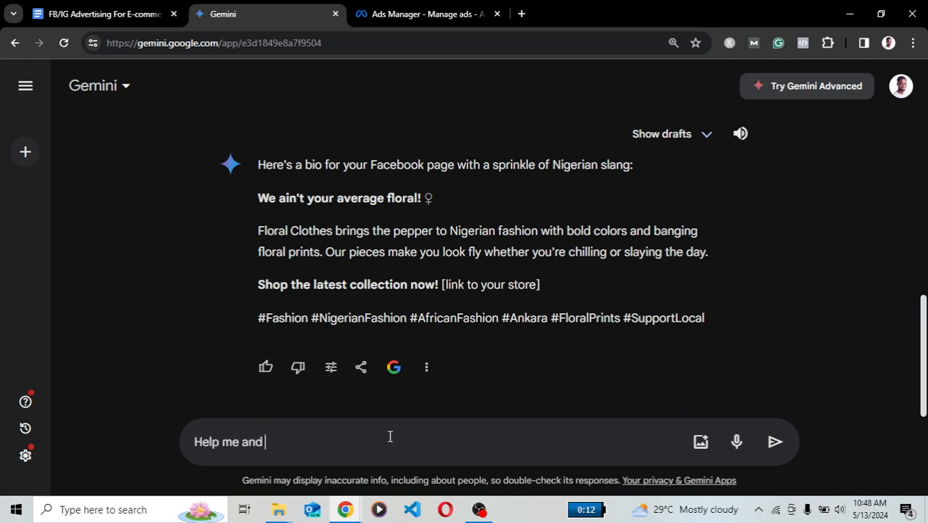
type("create a n ad")
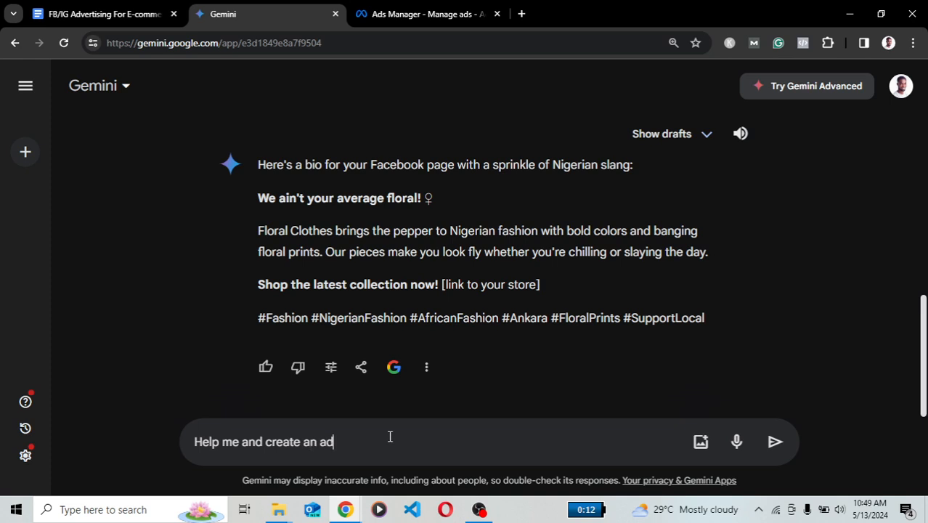
type(" copy for my")
key("BackSpace")
key("BackSpace")
key("BackSpace")
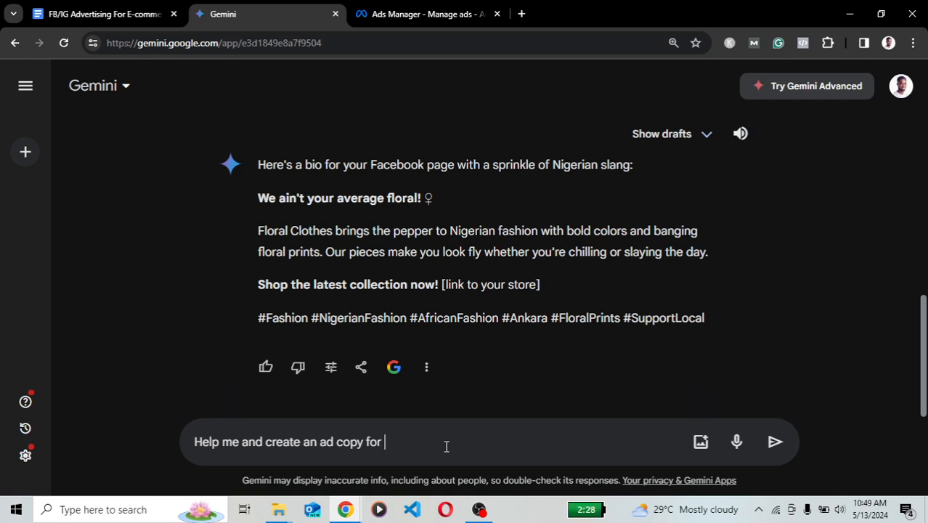
key("BackSpace")
key("BackSpace")
key("BackSpace")
key("BackSpace")
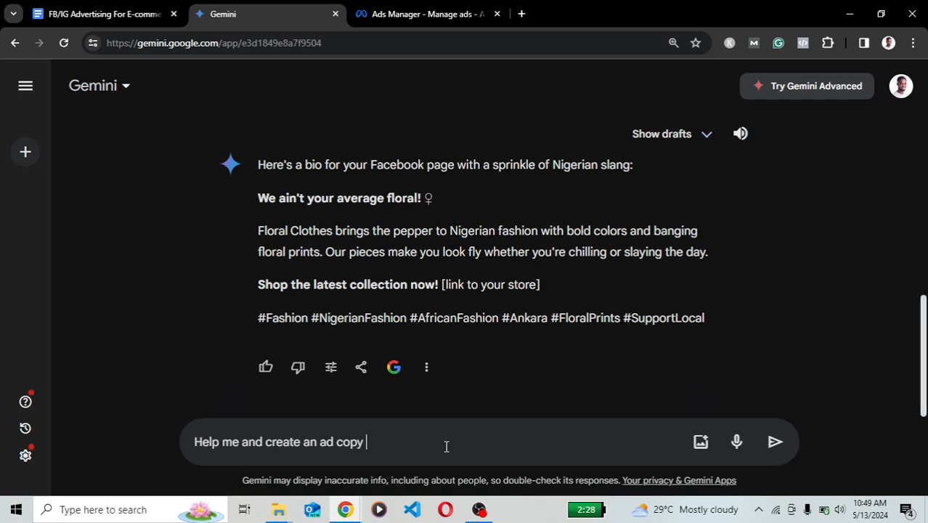
type("for th")
type("e a")
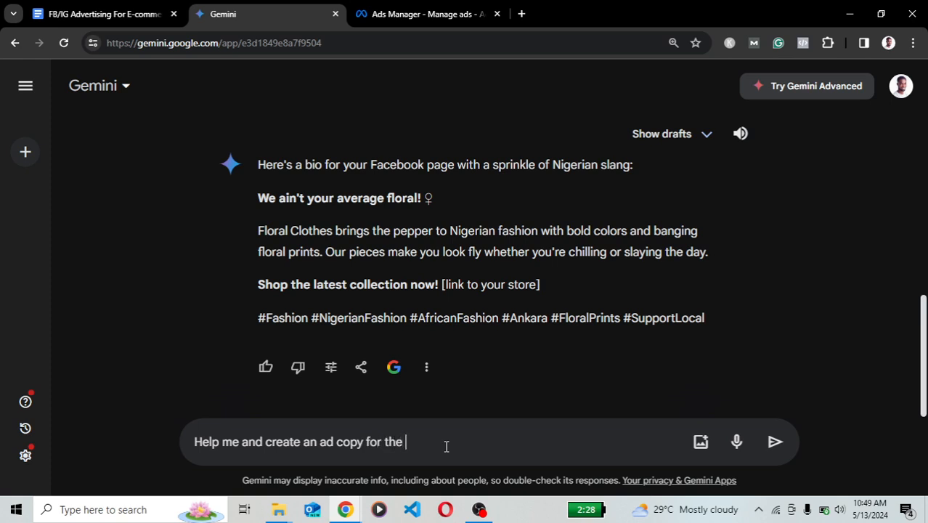
type("bove brand.")
key("Return")
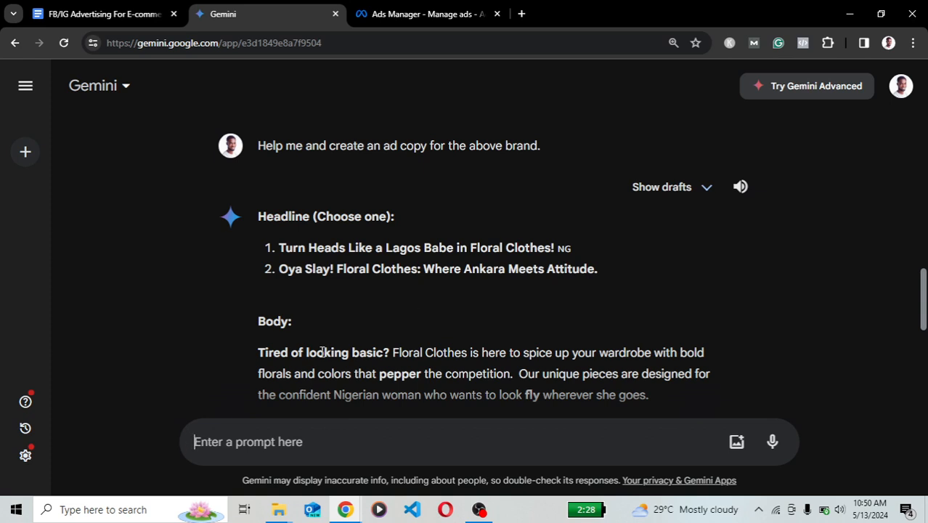
- Copy the reply's two body paragraphs separately, starting "Tired of looking basic?" and "Shop the latest collection now"
scroll(392, 333, "down", 2)
triple_click(375, 254)
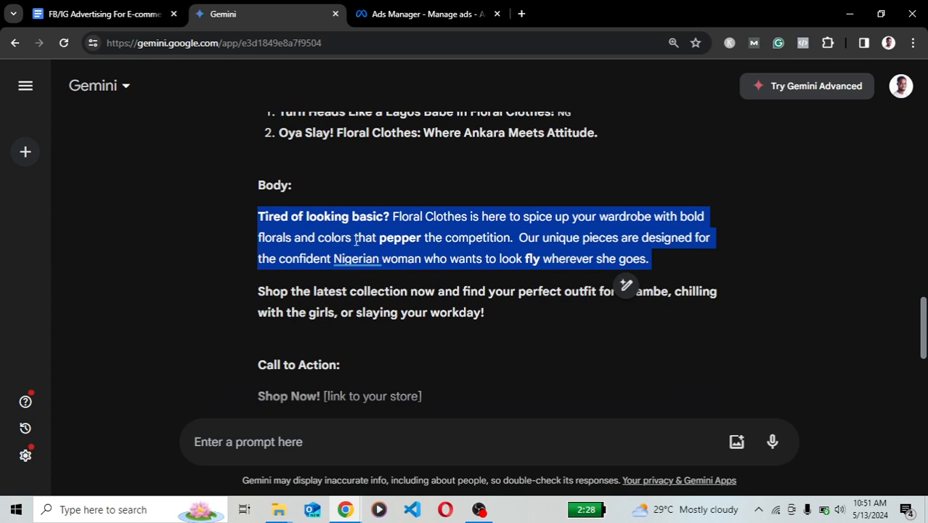
triple_click(296, 293)
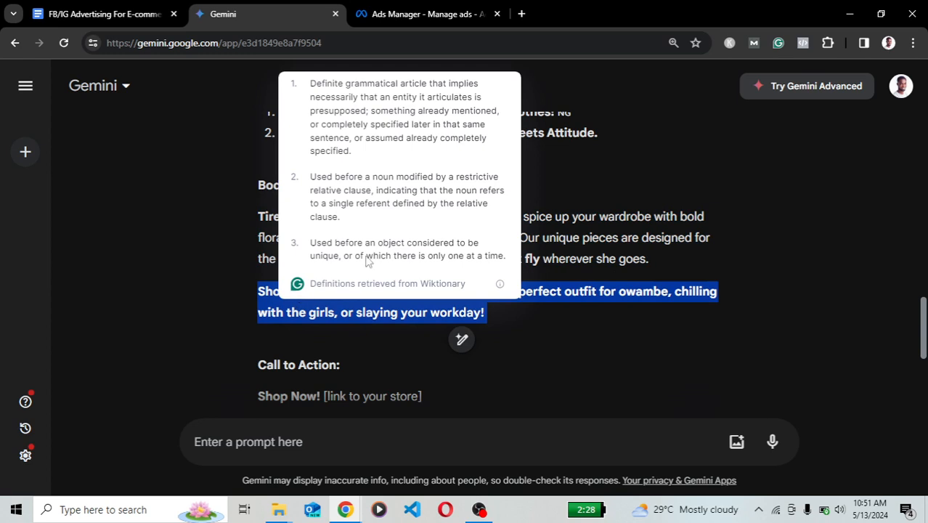
left_click(560, 132)
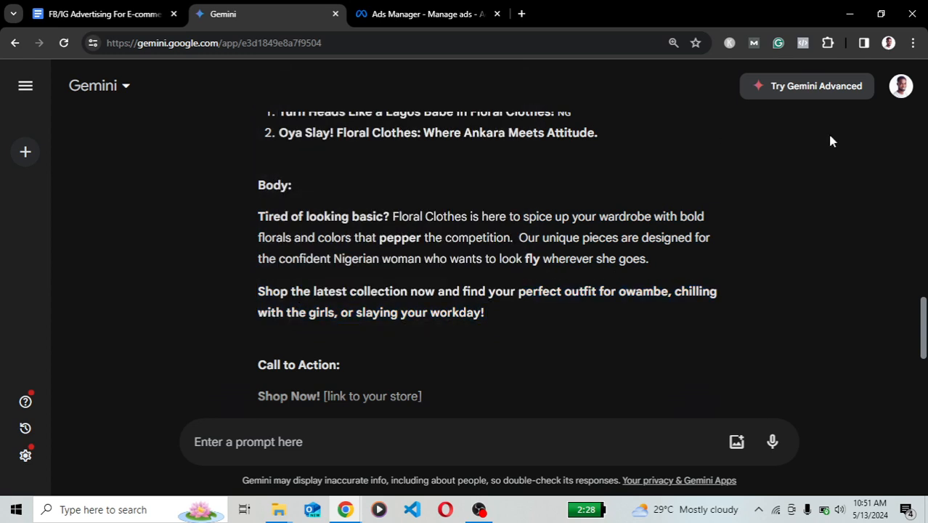
- Copy the headline "Oya Slay! Floral Clothes: Where Ankara Meets Attitude." from the reply and return to Ads Manager
scroll(630, 192, "up", 2)
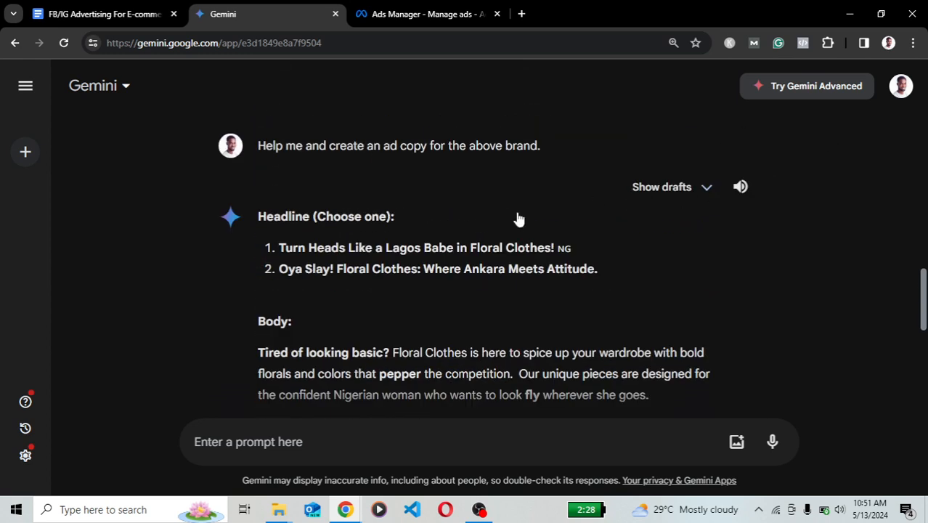
triple_click(432, 270)
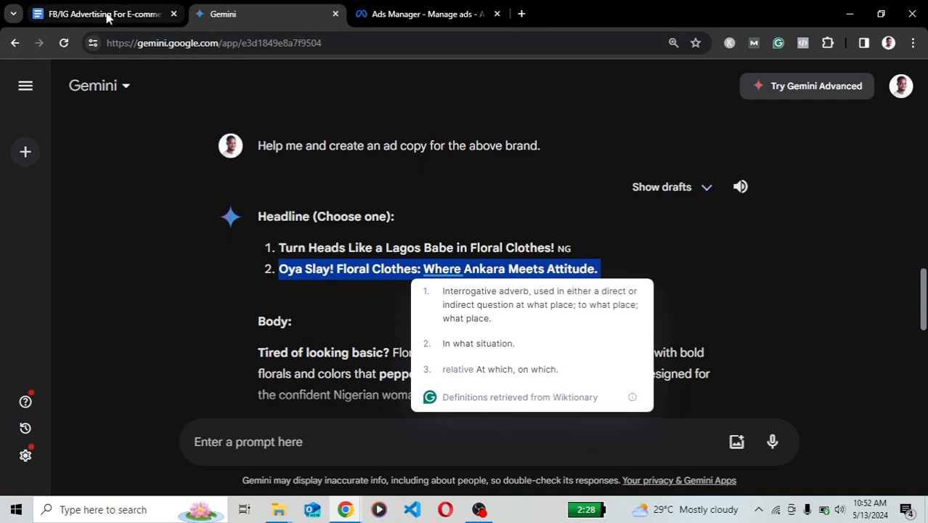
left_click(107, 15)
left_click(435, 11)
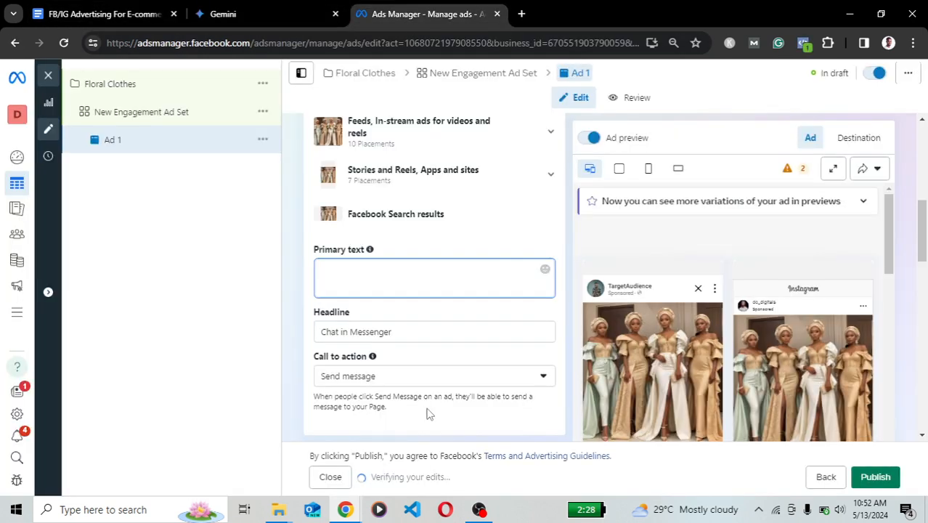
- Paste the copied paragraph starting "Shop the latest collection now" from the clipboard history into the ad's primary text
left_click(400, 290)
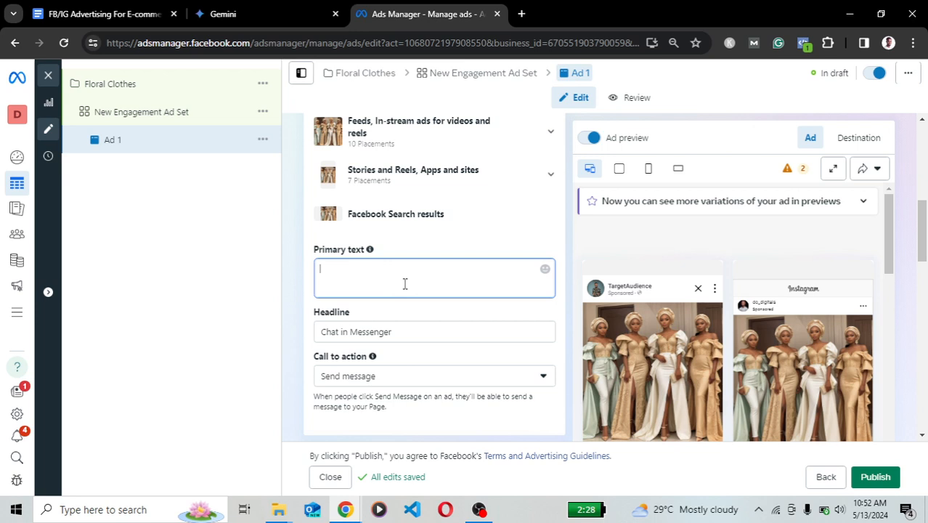
key("super+v")
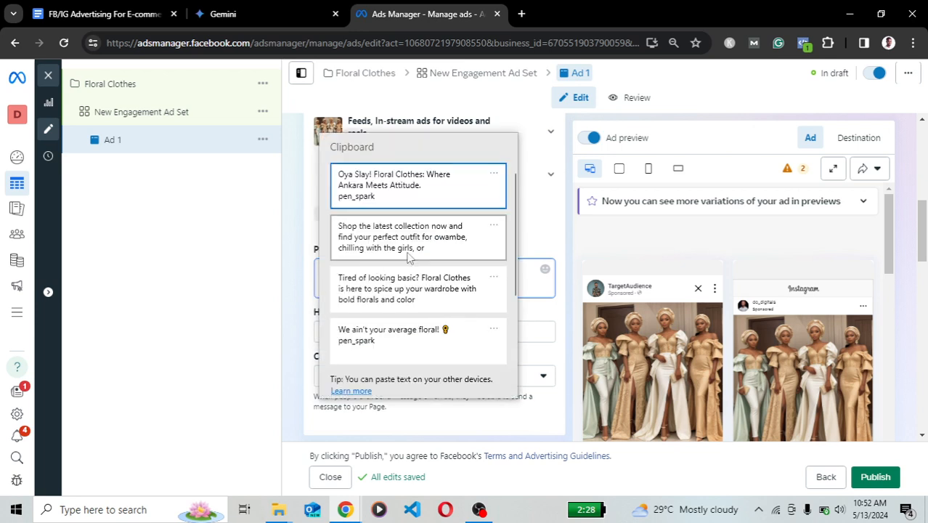
left_click(437, 249)
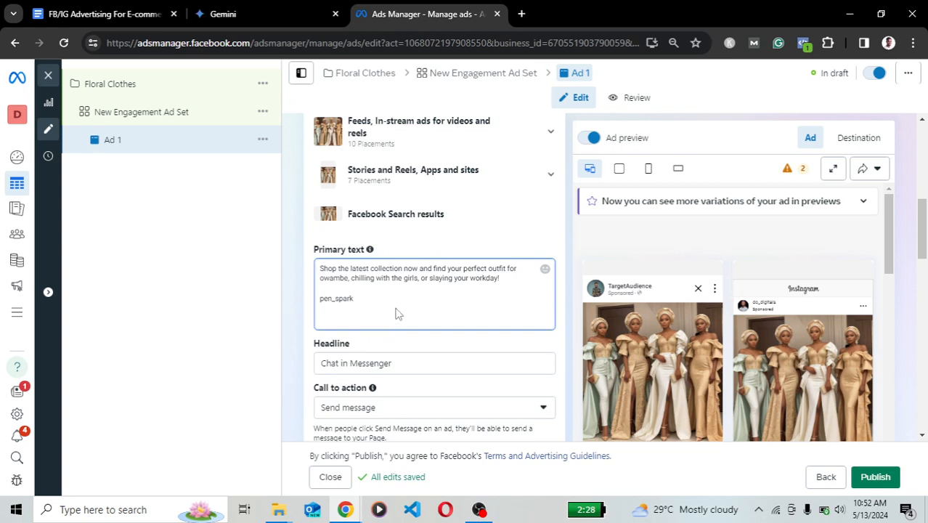
- Replace the whole primary text with the copied paragraph starting "Tired of looking basic? Floral Clothes is here" from the clipboard history
key("ctrl+a")
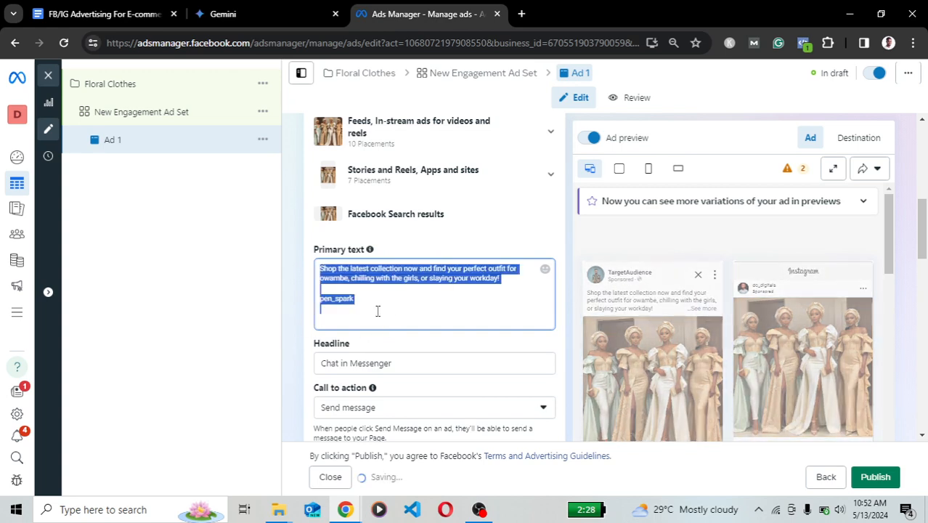
key("super+v")
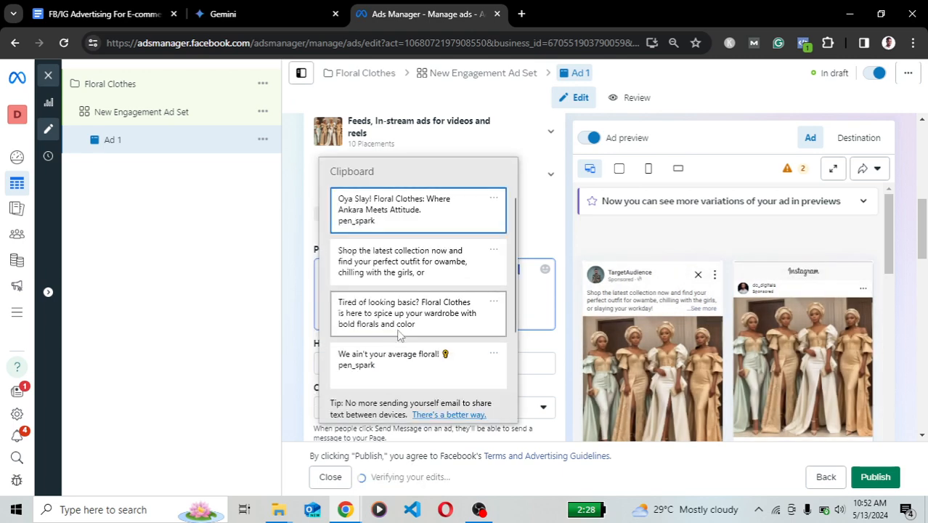
left_click(448, 320)
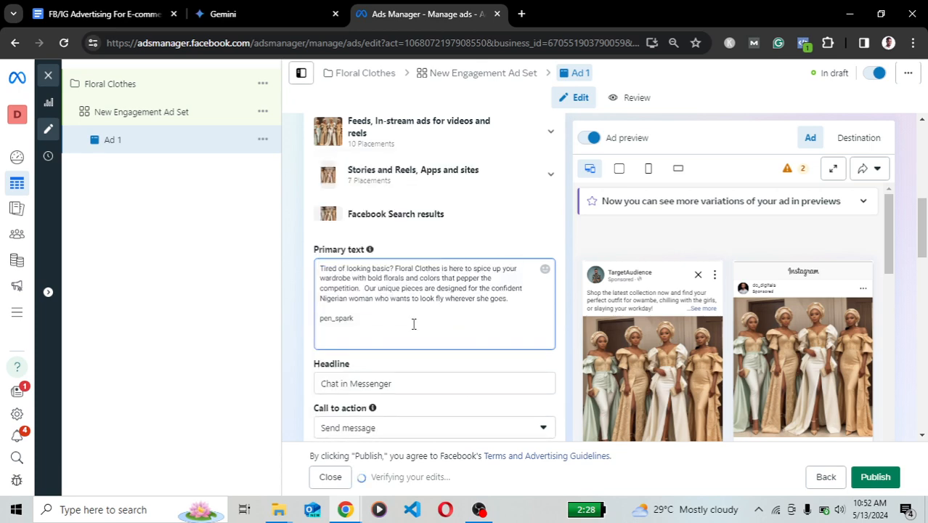
- Delete the stray "pen_spark" and the empty lines at the end of the primary text
key("BackSpace")
key("BackSpace")
key("BackSpace")
key("BackSpace")
key("BackSpace")
key("BackSpace")
key("BackSpace")
key("BackSpace")
key("BackSpace")
key("BackSpace")
key("BackSpace")
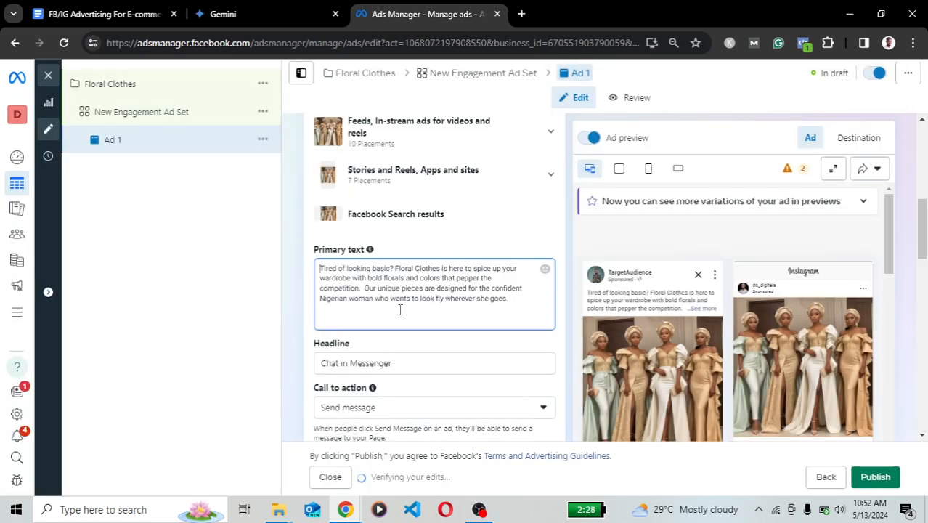
left_click(400, 310)
key("BackSpace")
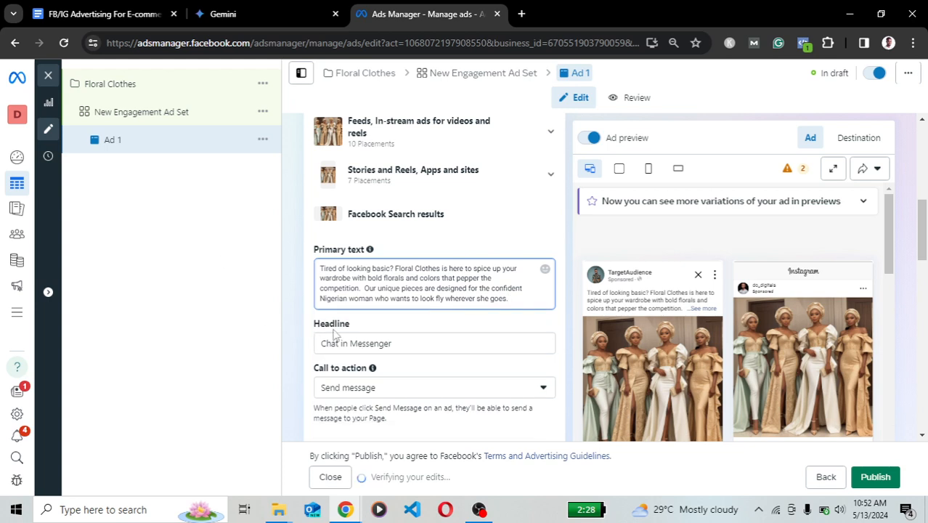
- Replace the headline "Chat in Messenger" with the copied "Oya Slay! Floral Clothes: Where Ankara Meets Attitude." from the clipboard history
left_click(401, 344)
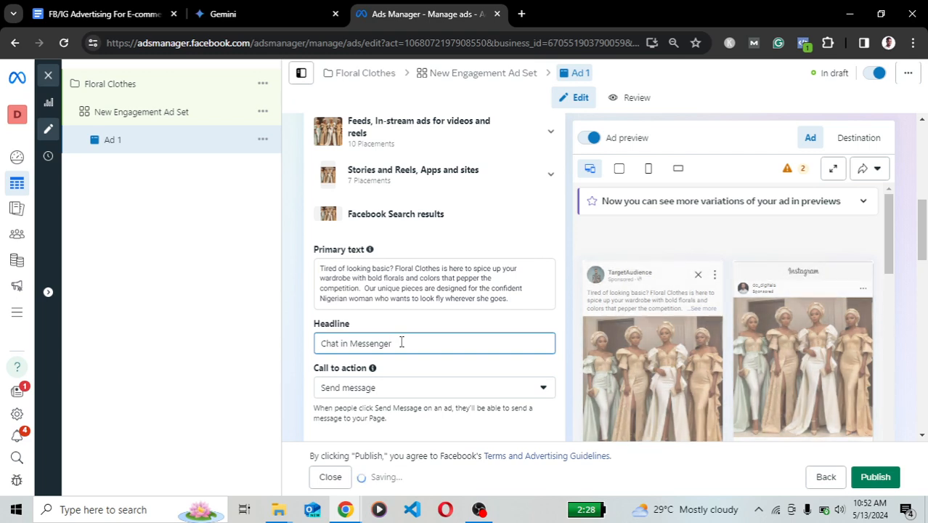
triple_click(401, 343)
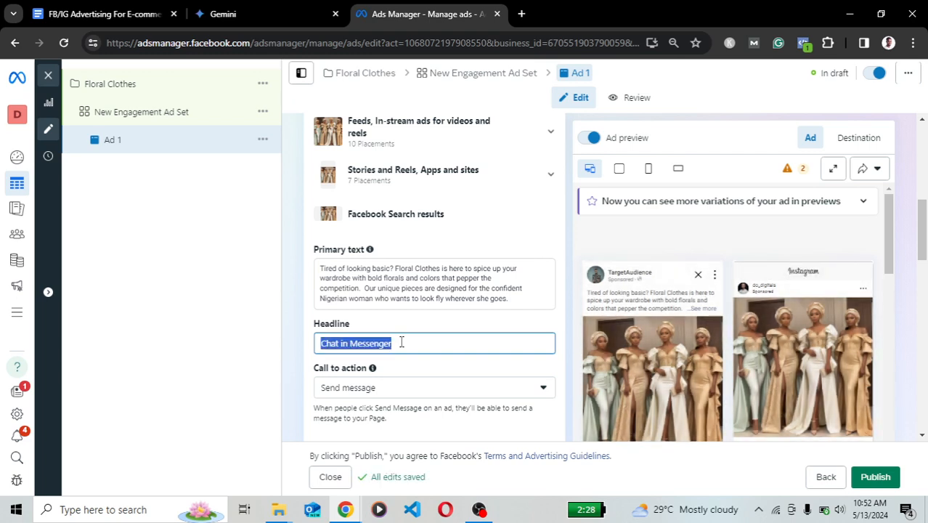
key("super+v")
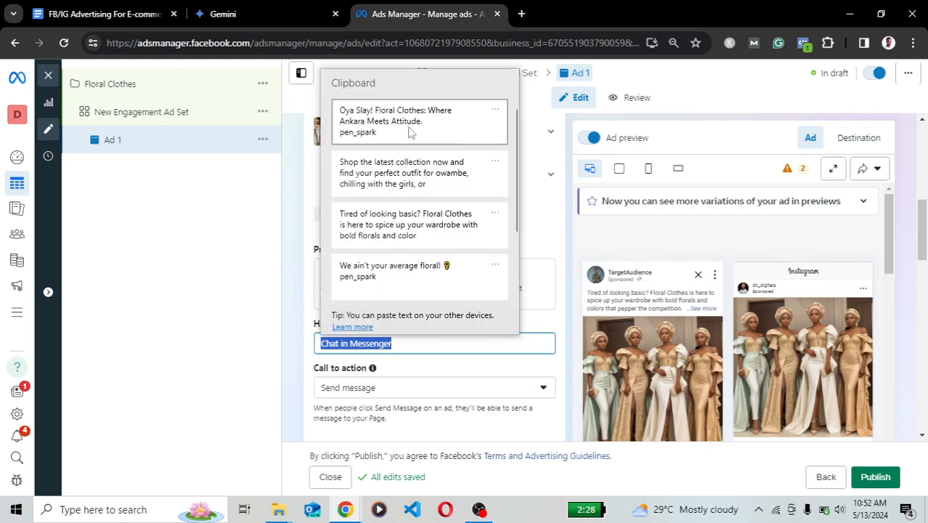
left_click(409, 123)
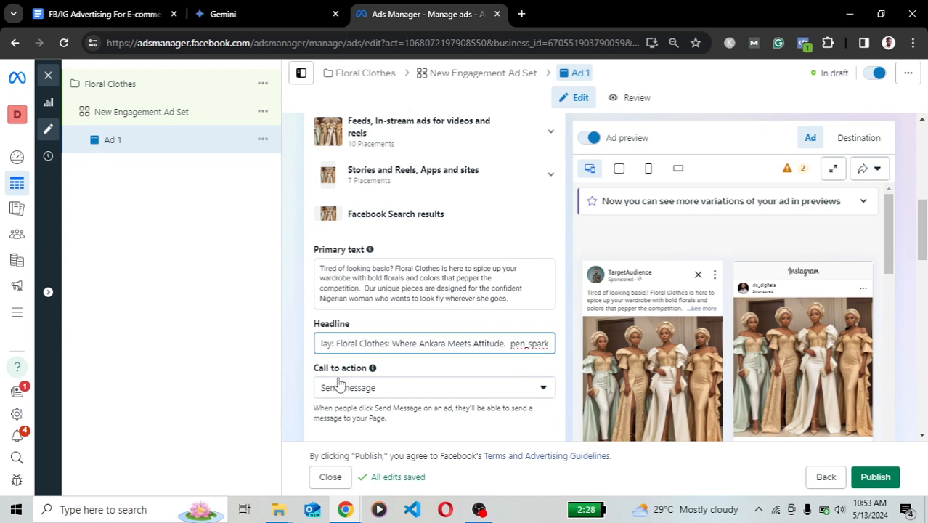
- Delete the stray "pen_spark" at the very end of the headline
key("BackSpace")
key("BackSpace")
key("BackSpace")
key("BackSpace")
key("BackSpace")
key("BackSpace")
key("BackSpace")
key("BackSpace")
key("BackSpace")
key("BackSpace")
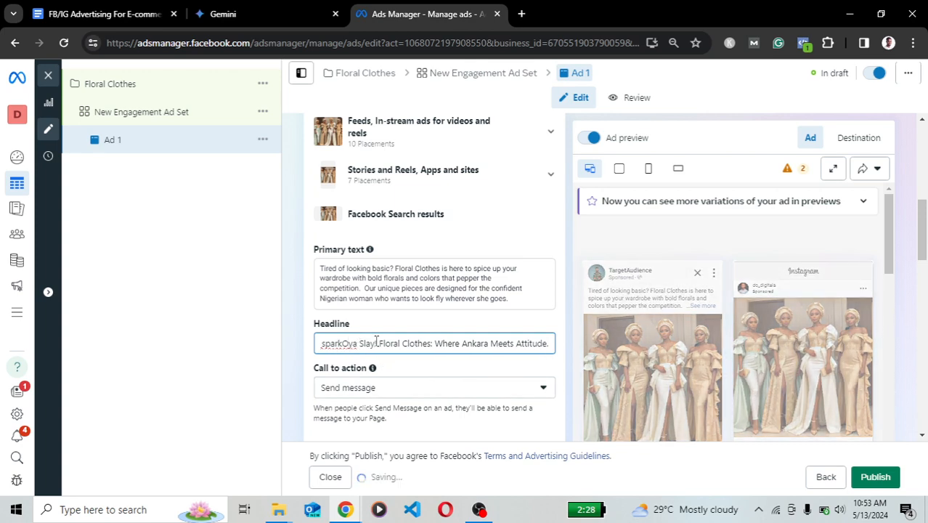
- Delete the remaining "pen_spark" and the repeated headline text after it, keeping a single "Oya Slay! Floral Clothes: Where Ankara Meets Attitude."
key("Left")
key("Left")
key("Left")
key("Left")
key("Left")
key("Left")
key("Left")
key("Left")
key("Left")
key("Left")
key("Left")
key("Left")
key("Left")
key("Left")
key("Left")
key("Left")
key("Left")
key("Left")
key("Left")
key("Left")
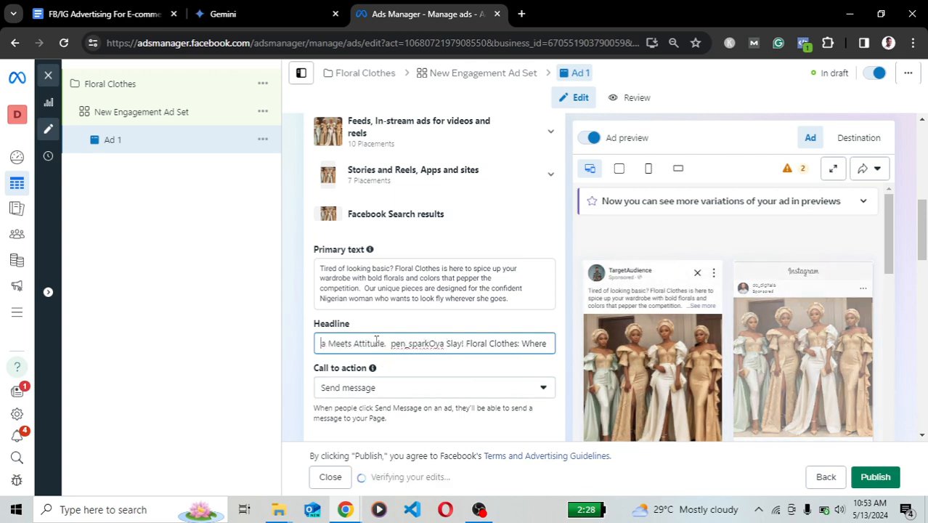
key("Left")
key("Left")
key("Left")
key("Left")
key("Left")
key("Left")
key("Left")
key("Left")
key("Left")
key("Left")
key("Left")
key("Left")
key("Left")
key("Left")
key("Left")
key("Left")
key("Left")
key("Left")
key("Left")
key("Left")
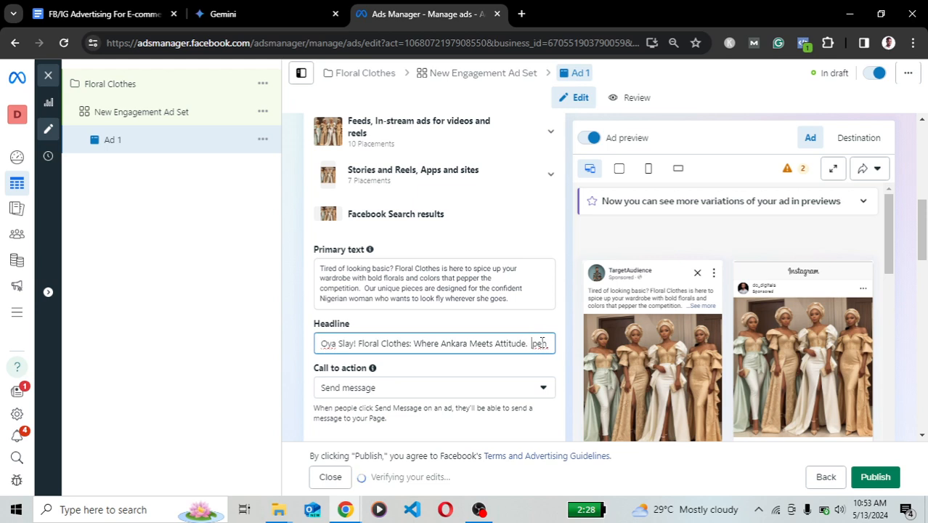
key("shift+Right")
key("shift+Right")
key("shift+Right")
key("shift+Right")
key("shift+Right")
key("shift+Right")
key("shift+Right")
key("shift+Right")
key("shift+Right")
key("shift+Right")
key("shift+Right")
key("shift+Right")
key("shift+Right")
key("shift+Right")
key("shift+Right")
key("shift+Right")
key("shift+Right")
key("shift+Right")
key("shift+Right")
key("shift+Right")
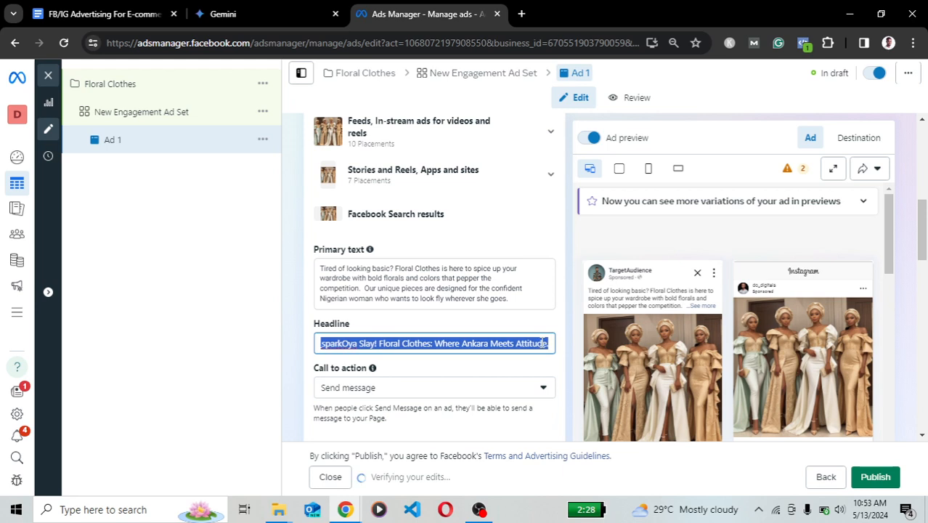
left_click(542, 342)
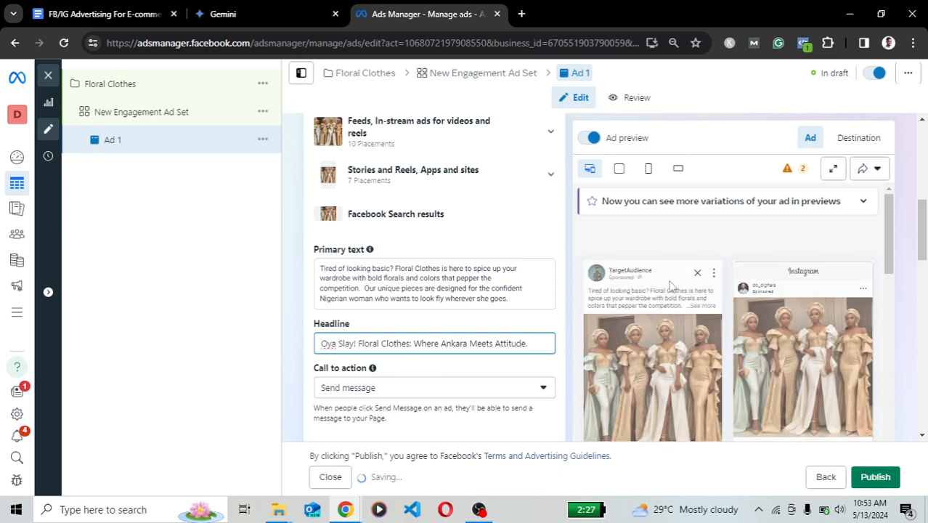
- Review the ad's remaining sections, from media and text to Advantage+ creative, message template, tracking and URL parameters
scroll(494, 344, "down", 2)
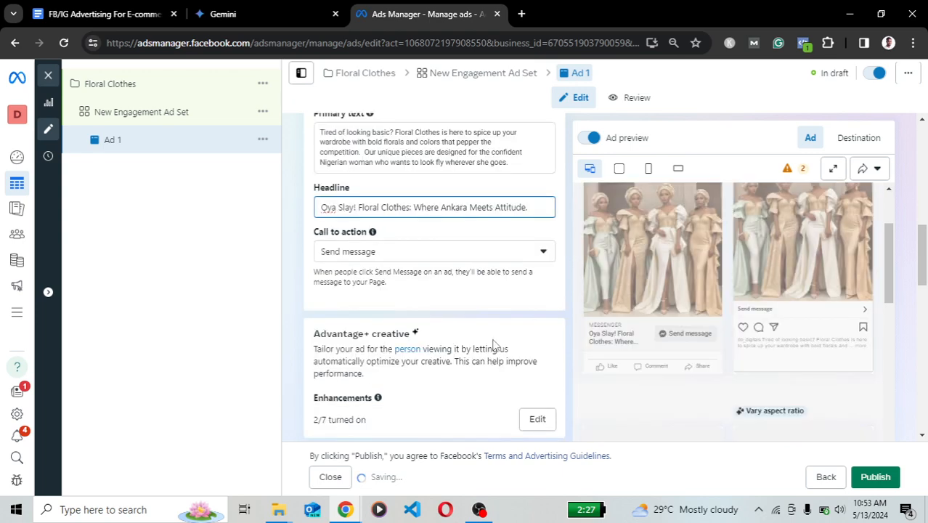
scroll(440, 356, "down", 2)
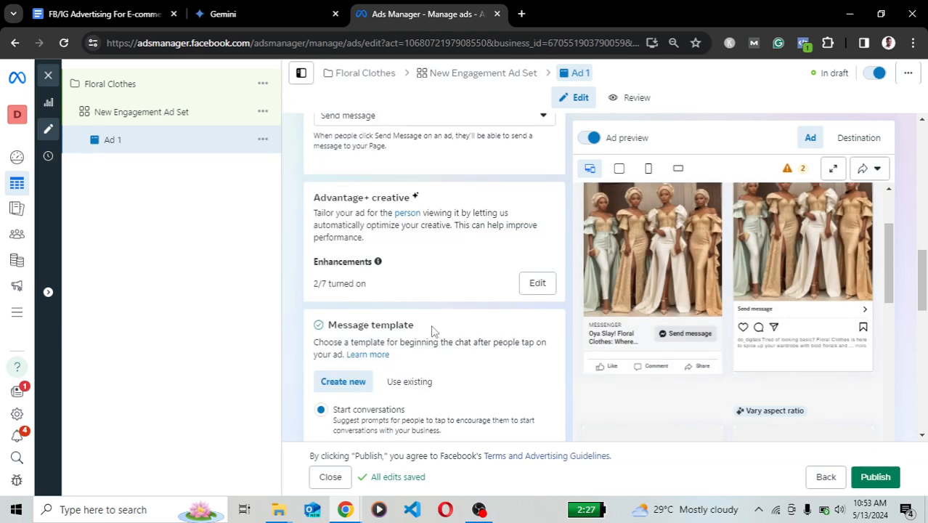
scroll(433, 326, "down", 2)
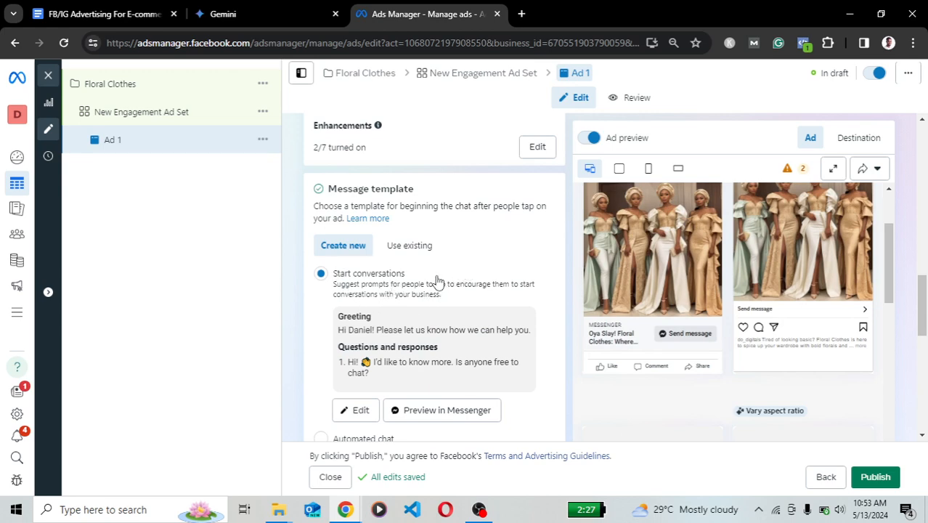
scroll(436, 282, "down", 2)
scroll(376, 354, "down", 2)
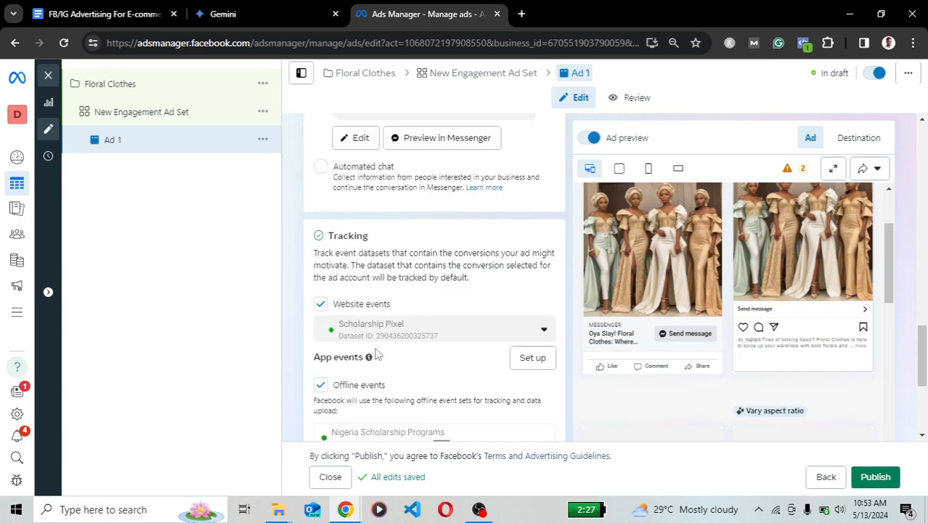
scroll(398, 298, "up", 6)
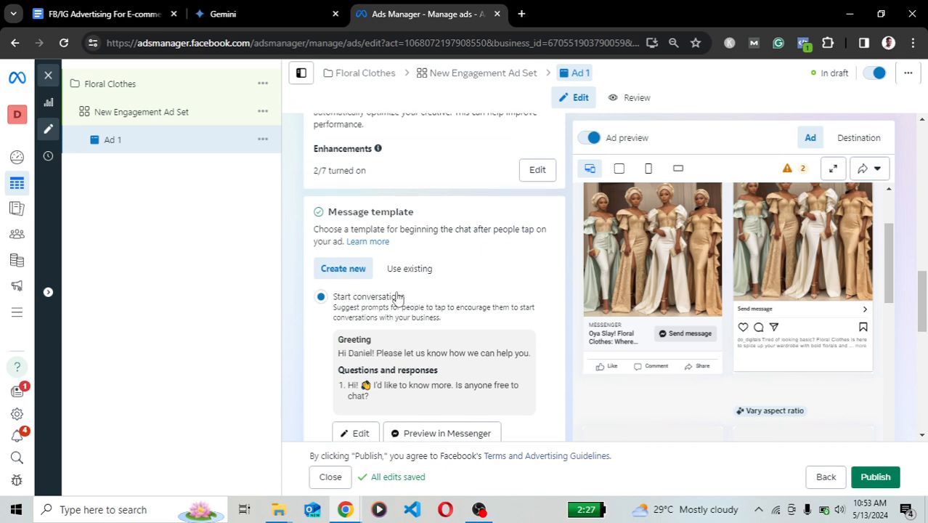
scroll(398, 298, "up", 2)
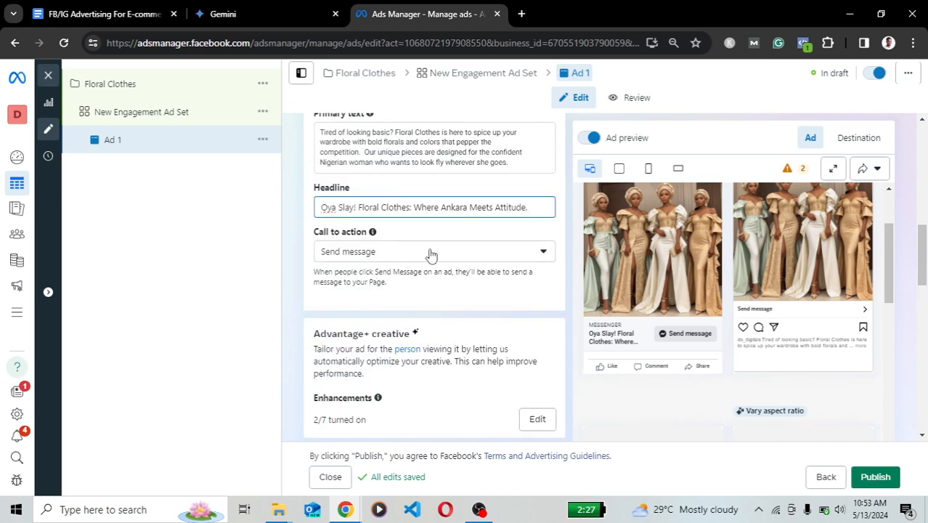
scroll(430, 254, "up", 2)
scroll(432, 261, "up", 2)
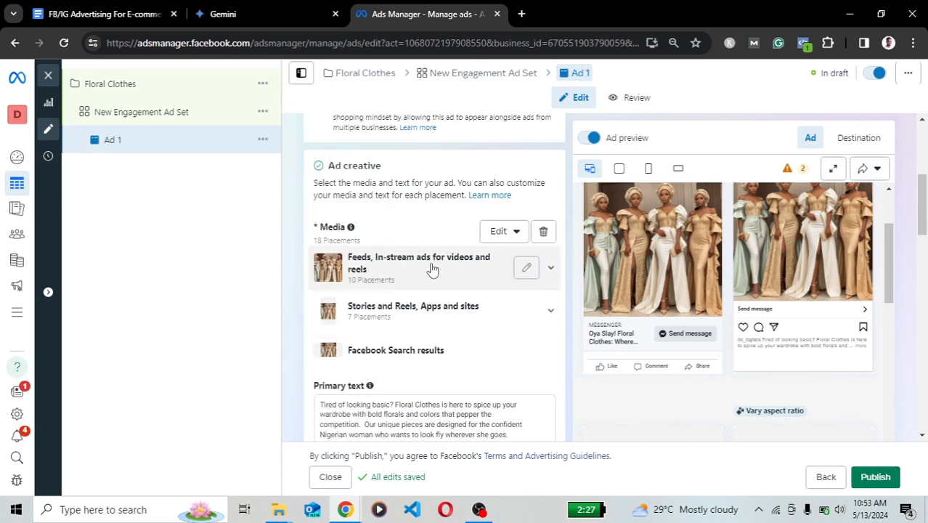
scroll(441, 284, "down", 6)
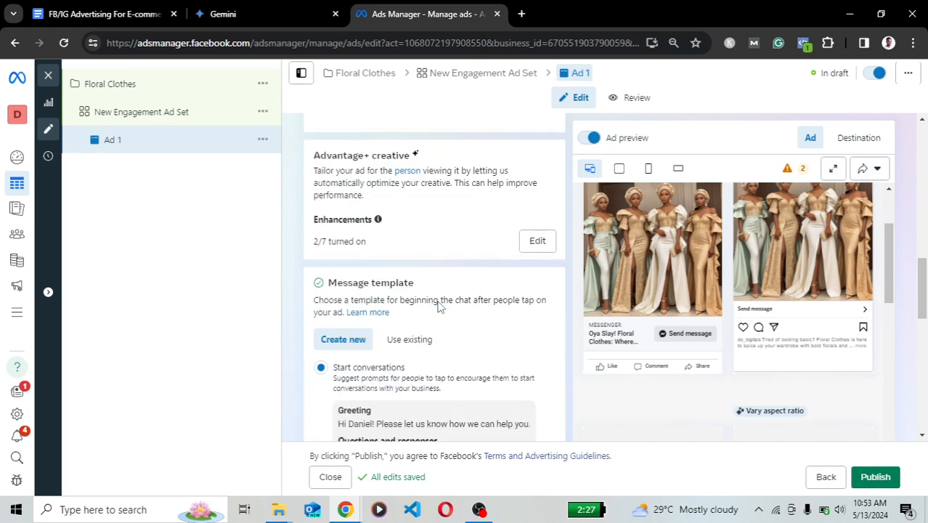
scroll(439, 308, "down", 3)
scroll(405, 307, "down", 1)
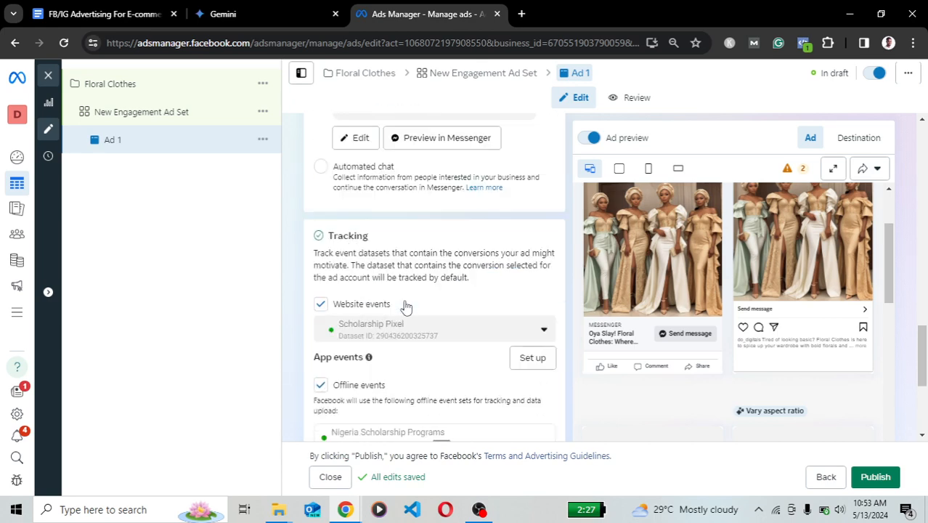
scroll(404, 305, "up", 2)
scroll(410, 305, "down", 5)
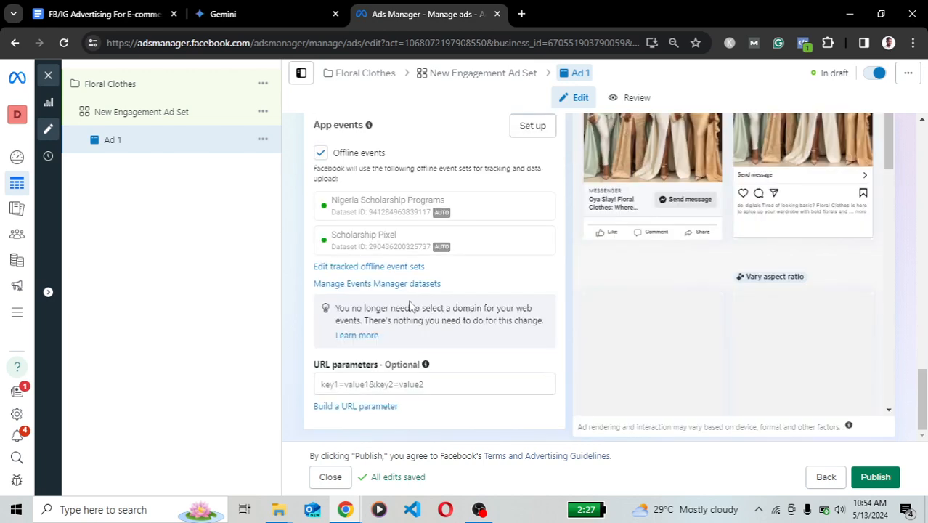
scroll(414, 307, "up", 12)
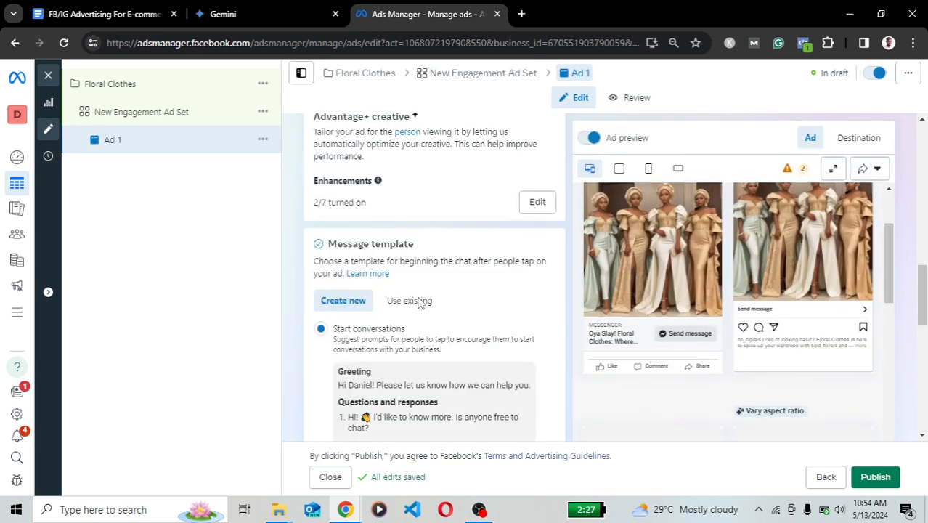
scroll(418, 302, "down", 2)
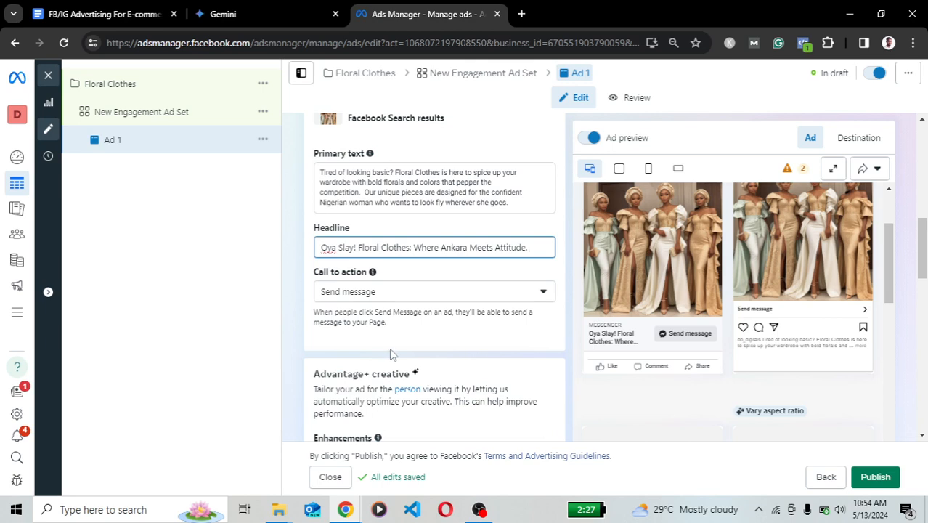
scroll(392, 350, "down", 2)
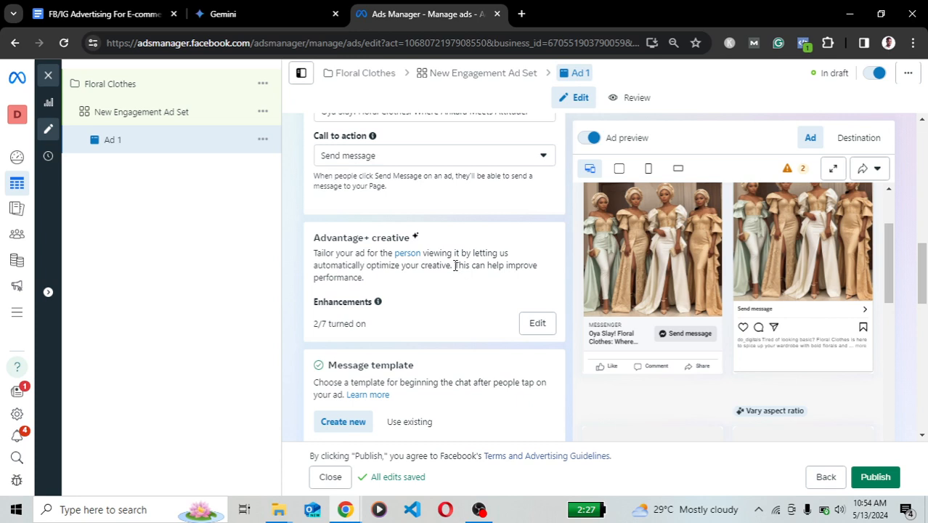
- Look through the available call to action options and close the list, keeping "Send message"
left_click(430, 160)
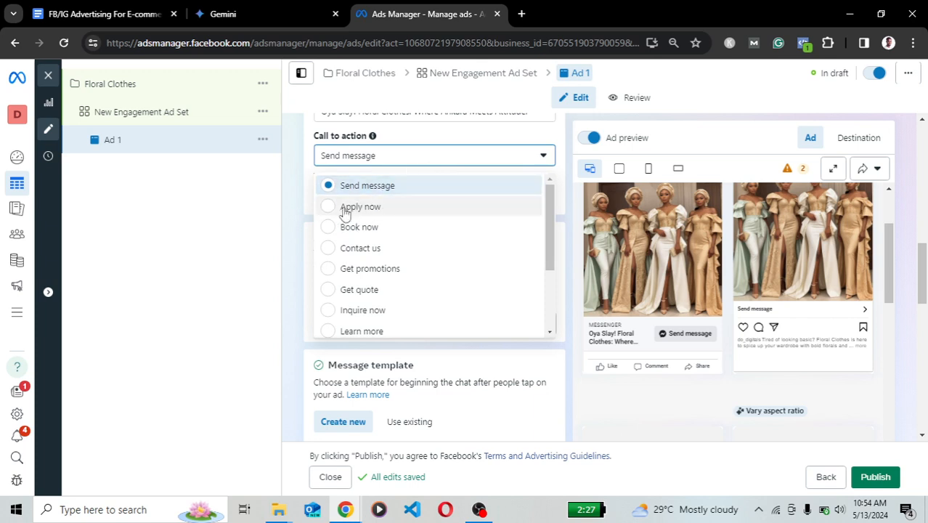
scroll(489, 261, "down", 2)
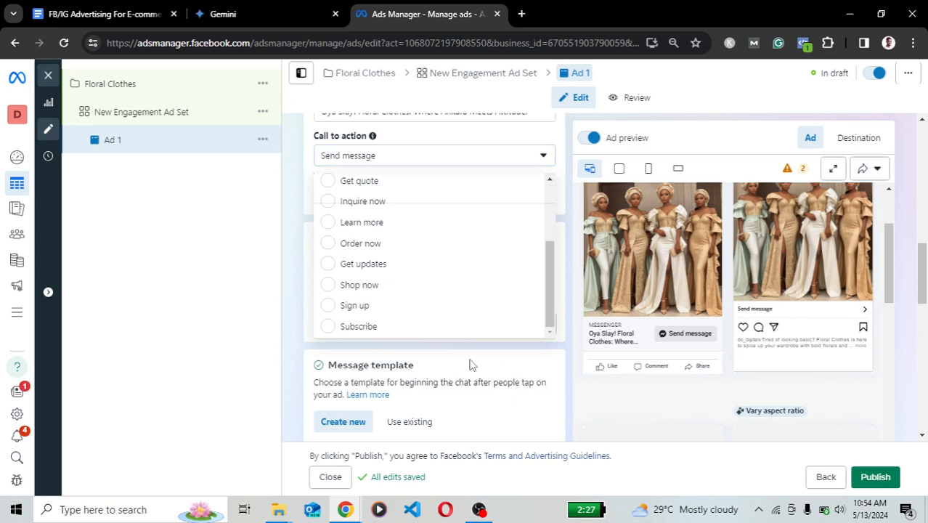
left_click(371, 361)
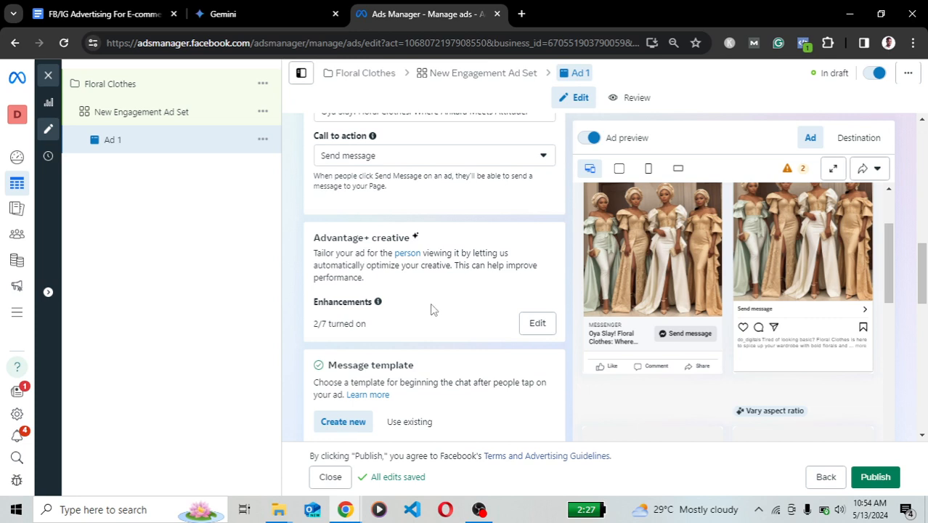
- Examine the creative enhancements, the tracking settings and the message template's "Start conversations" greeting and question
scroll(430, 310, "down", 2)
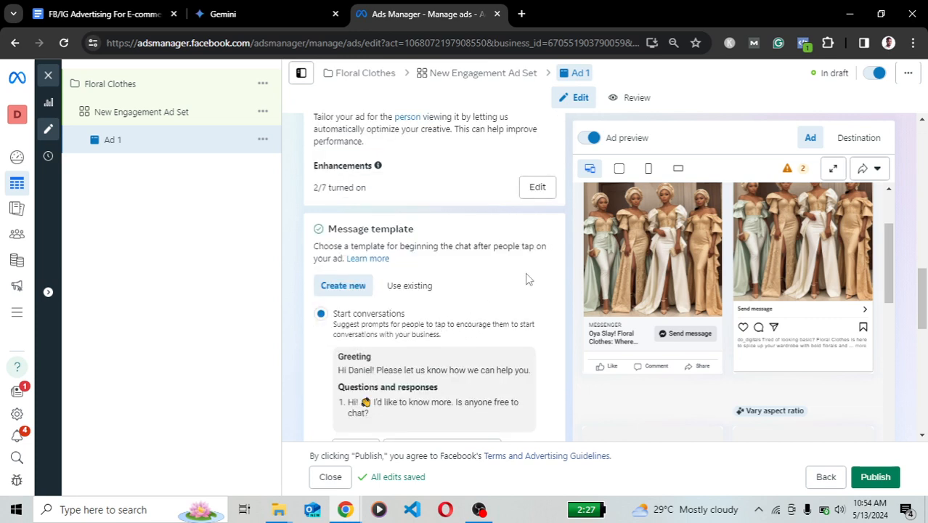
scroll(481, 167, "up", 2)
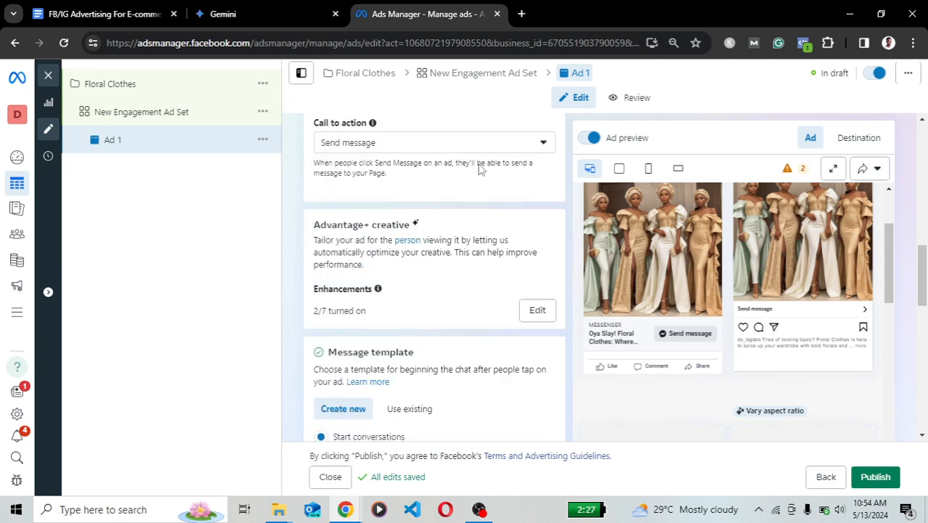
scroll(482, 178, "down", 2)
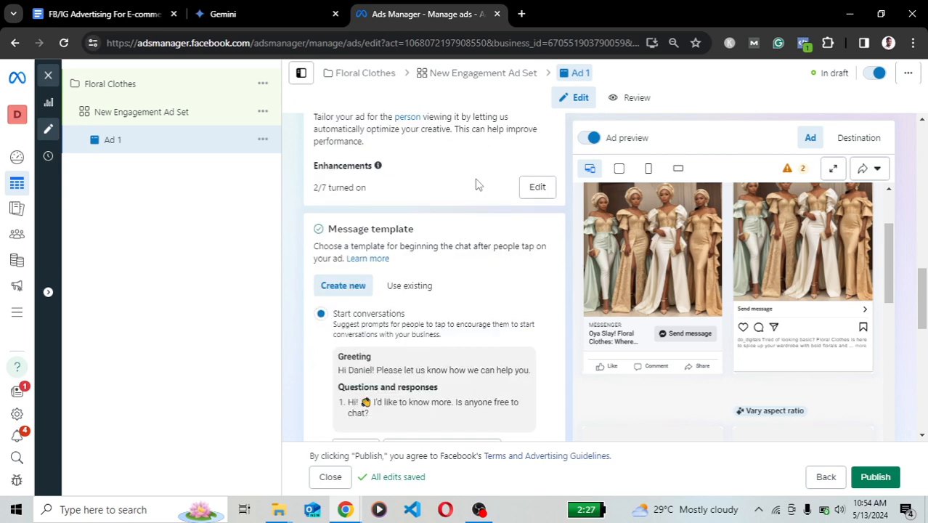
scroll(477, 186, "down", 2)
scroll(476, 190, "down", 2)
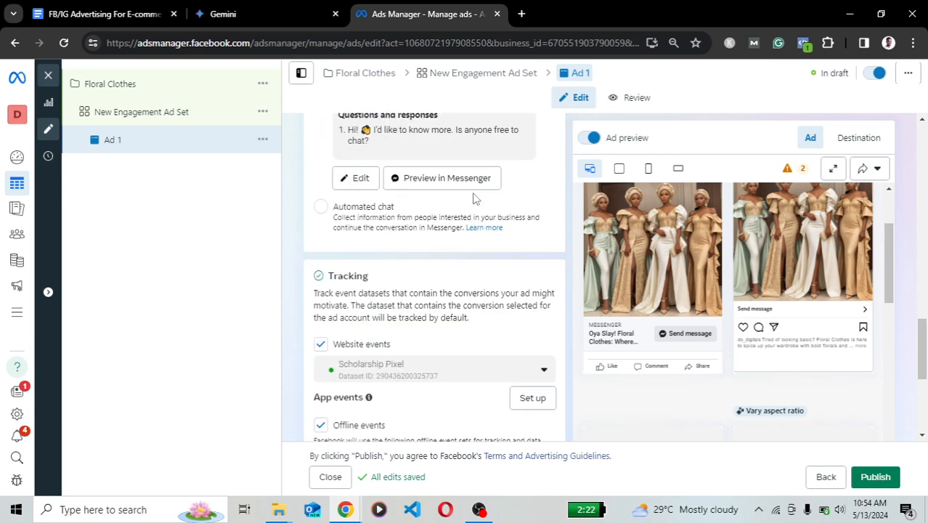
scroll(473, 197, "down", 4)
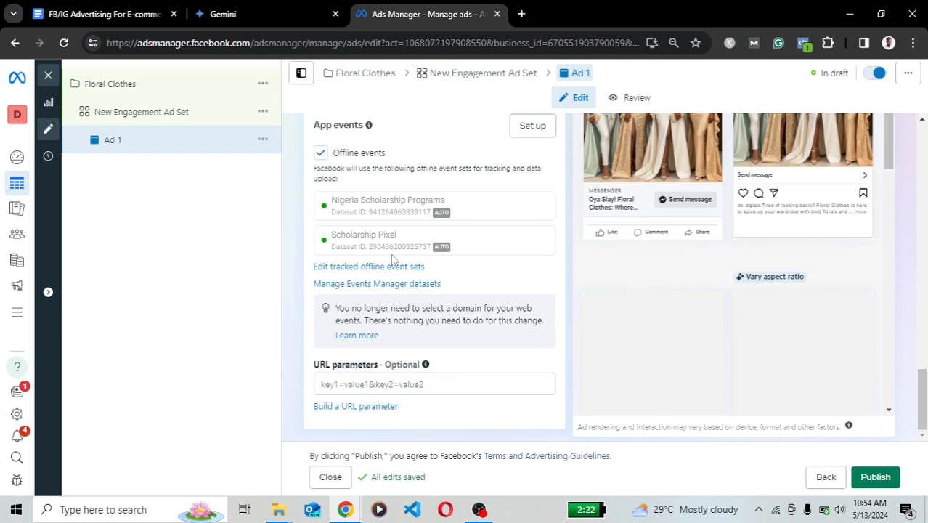
scroll(402, 270, "up", 1)
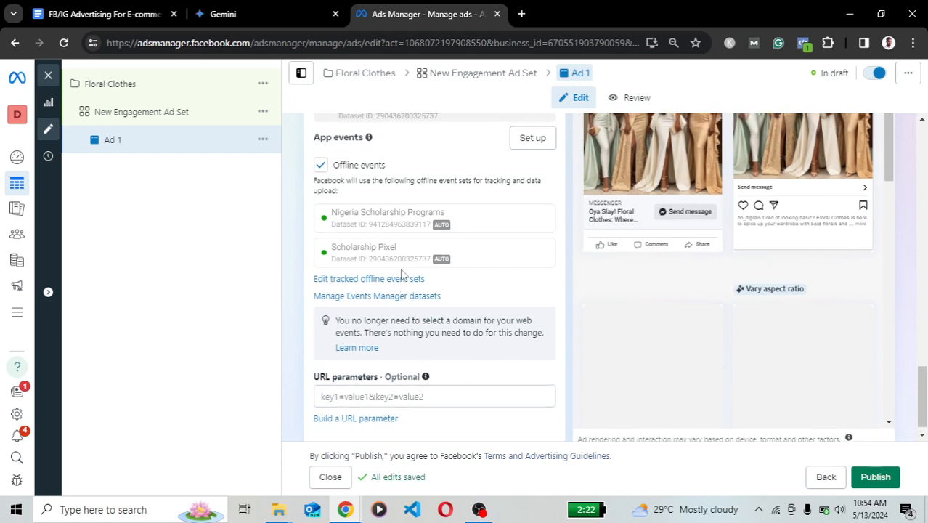
scroll(414, 265, "up", 14)
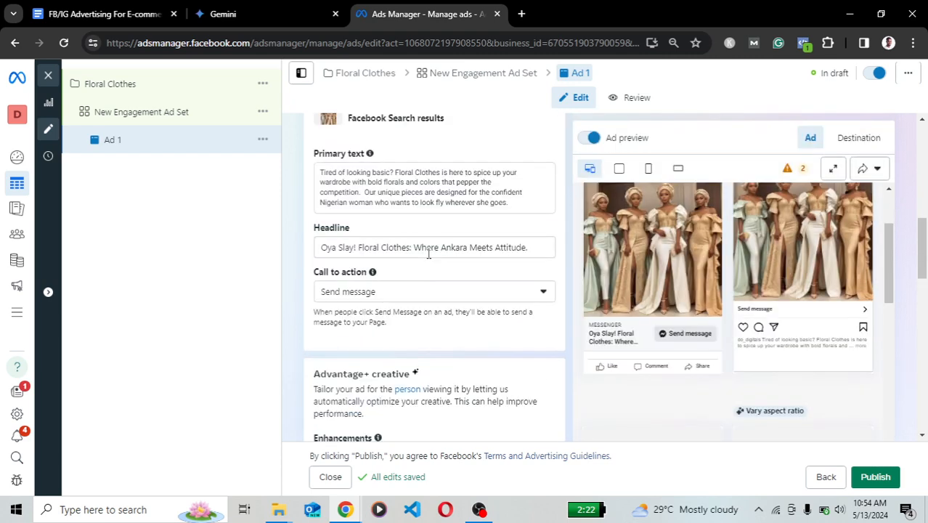
scroll(431, 260, "down", 2)
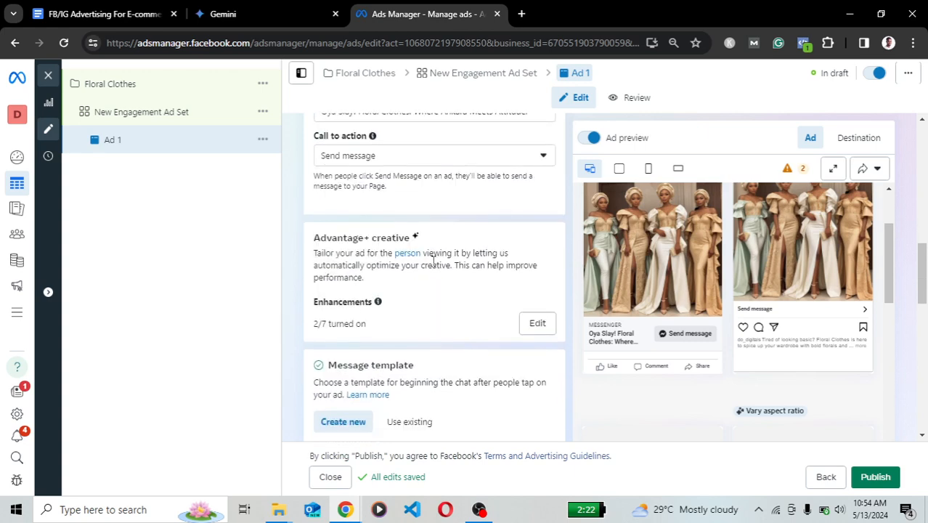
scroll(434, 260, "up", 4)
scroll(433, 259, "down", 6)
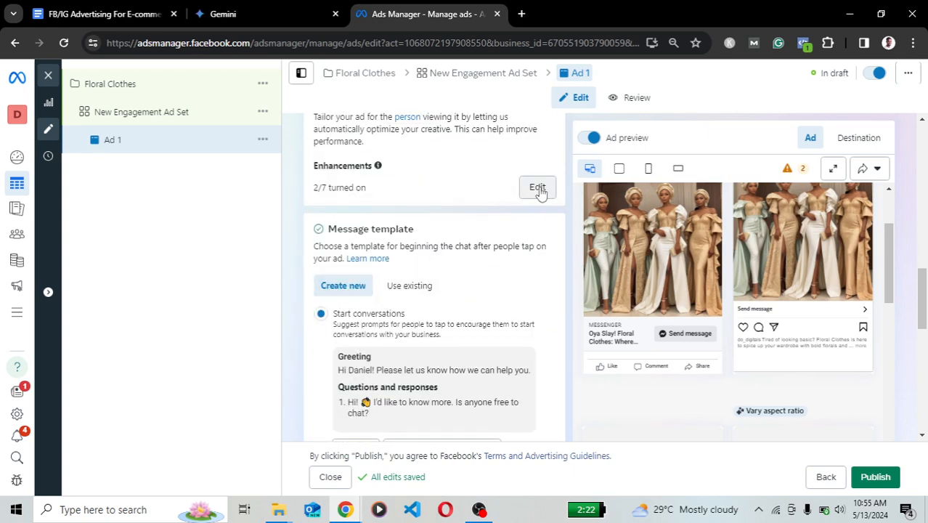
scroll(477, 251, "down", 2)
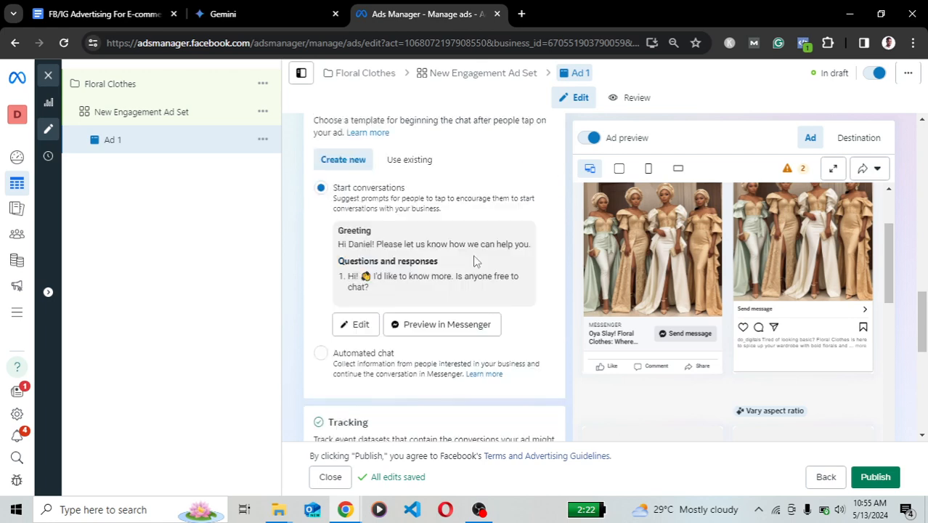
- Duplicate Ad 1 once into the original campaign, keeping existing reactions, comments and shares shown on new ads
scroll(465, 250, "up", 5)
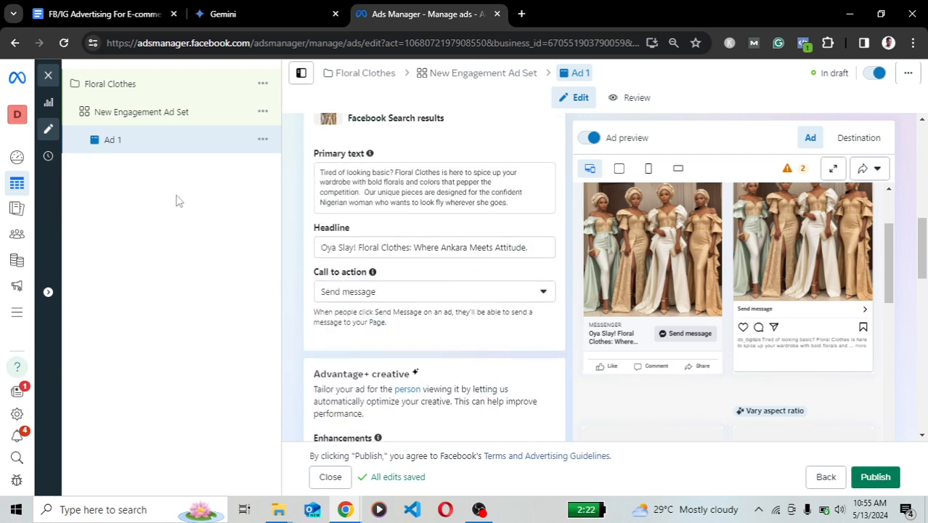
left_click(263, 139)
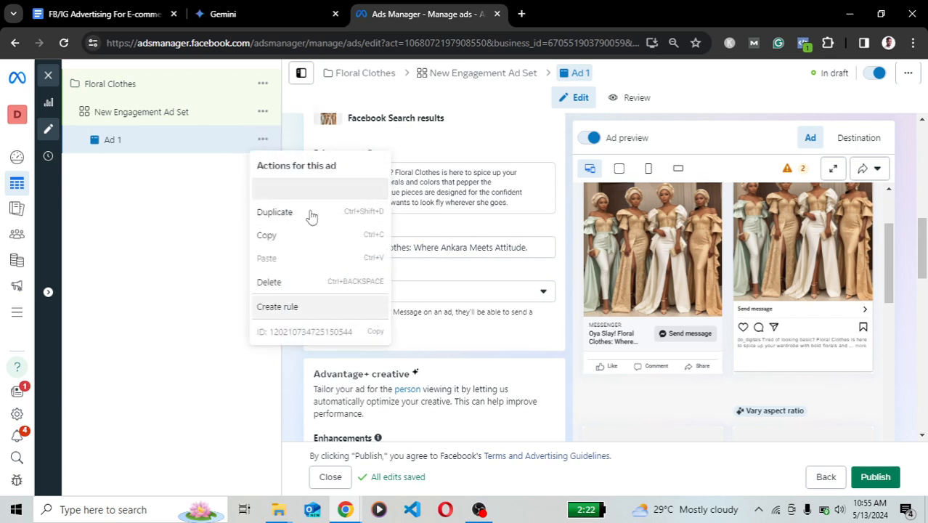
left_click(311, 213)
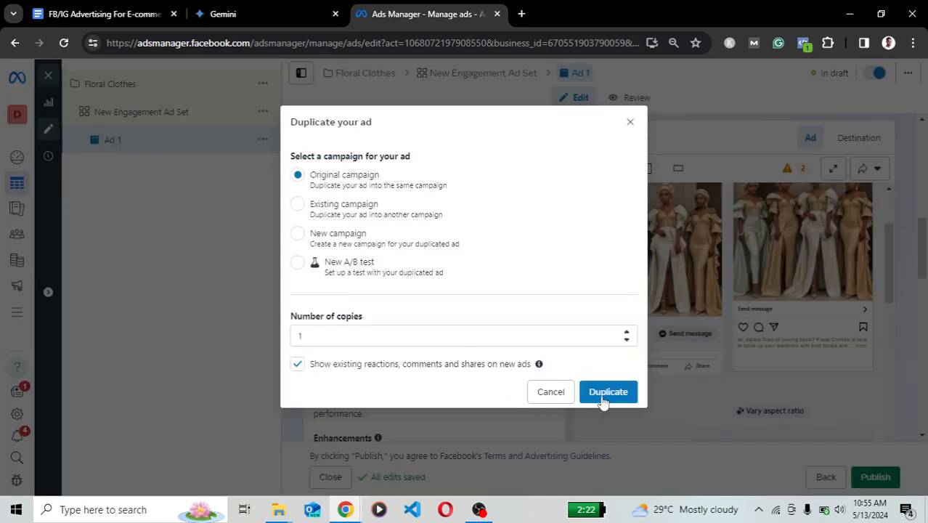
left_click(612, 397)
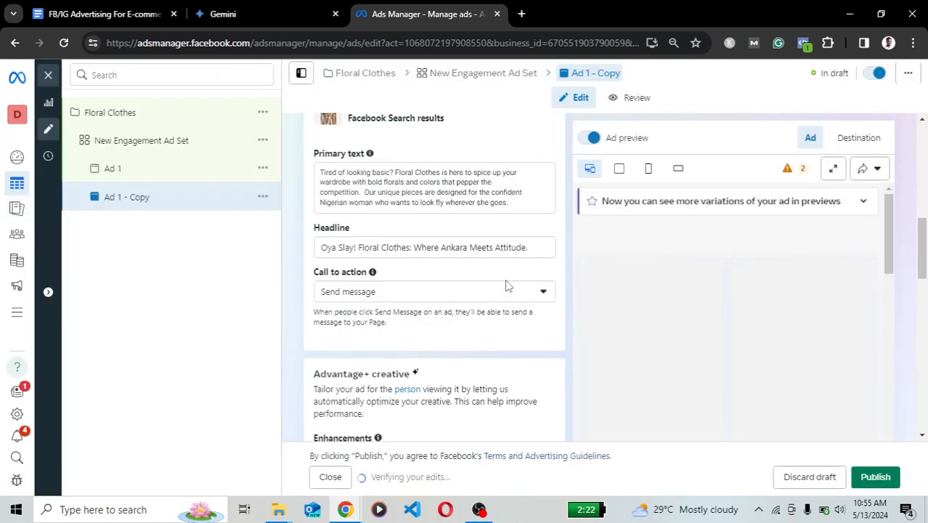
left_click(243, 14)
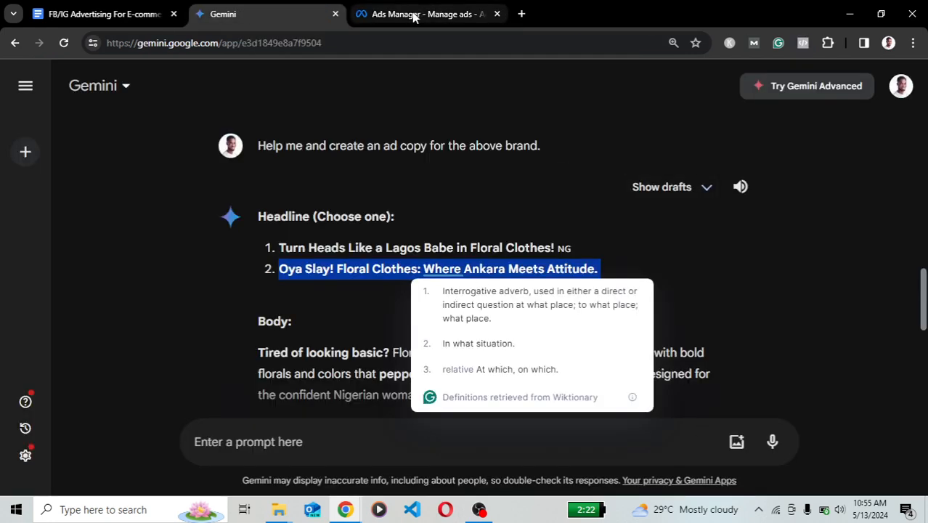
left_click(414, 14)
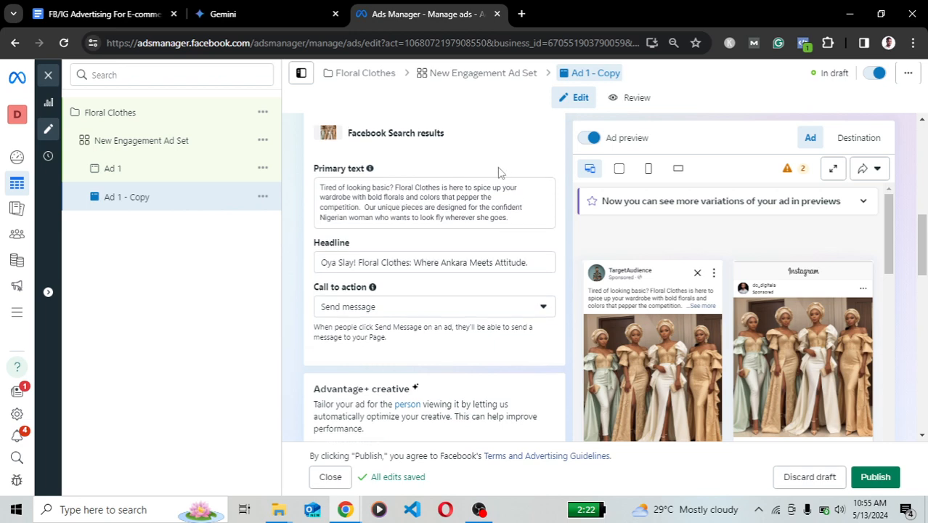
- Rename the duplicated ad as "Ad 2"
scroll(408, 161, "up", 7)
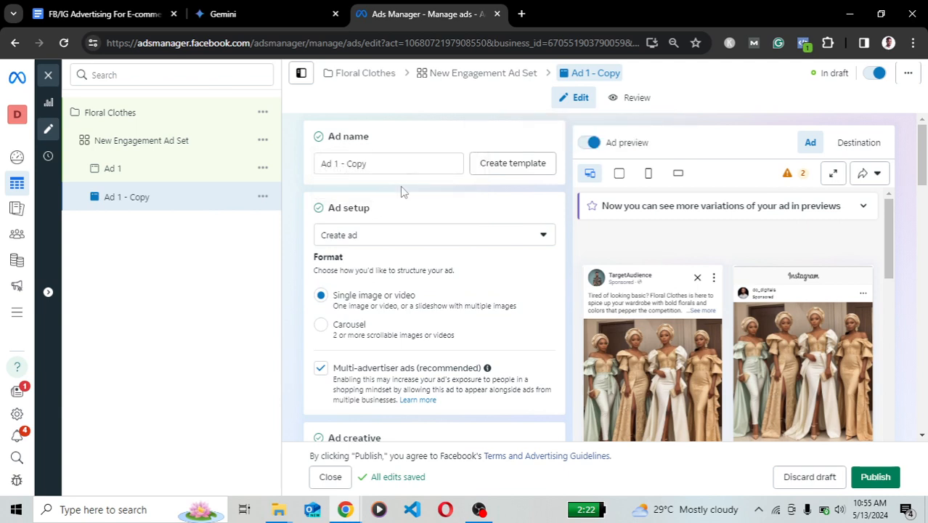
left_click(393, 167)
key("BackSpace")
key("BackSpace")
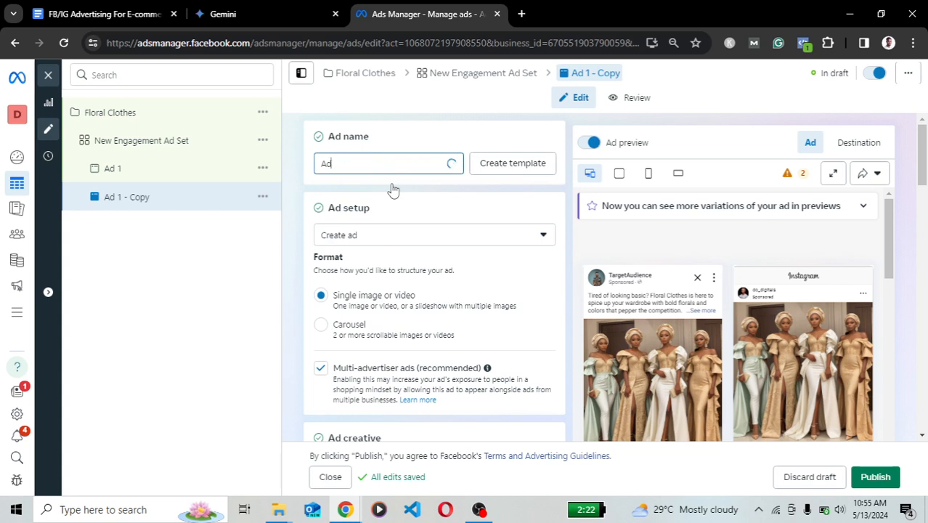
type("2")
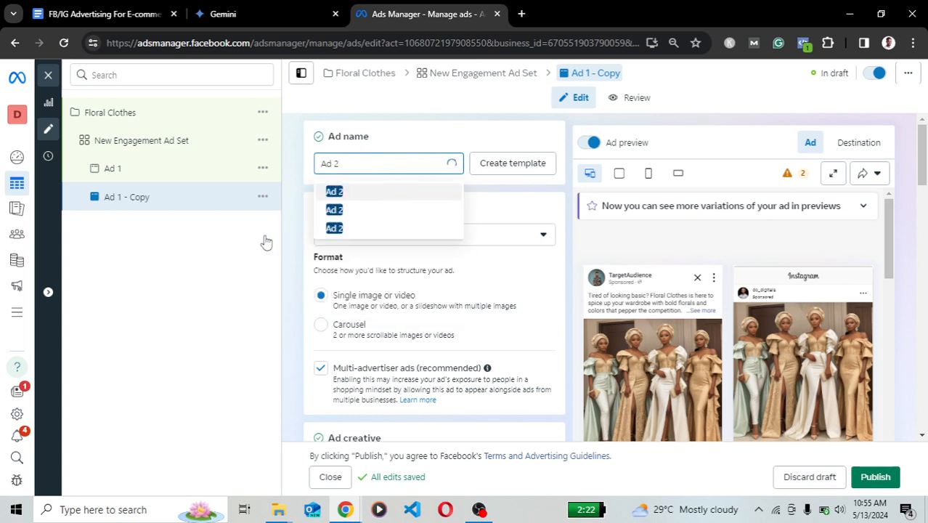
left_click(468, 151)
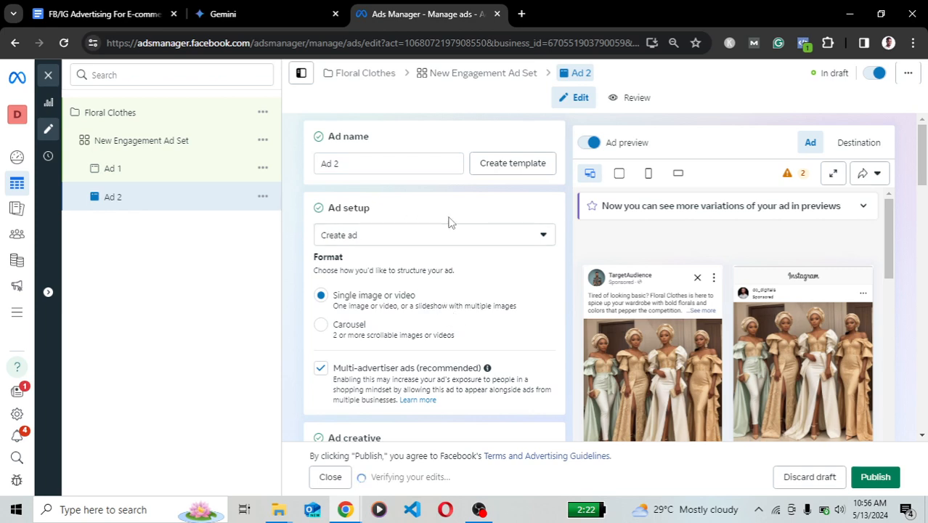
- Set Ad 2's media to the existing Instagram carousel post "Proven strategy to sell massively to Nigerians" from Apr 15, 2024
scroll(475, 233, "down", 4)
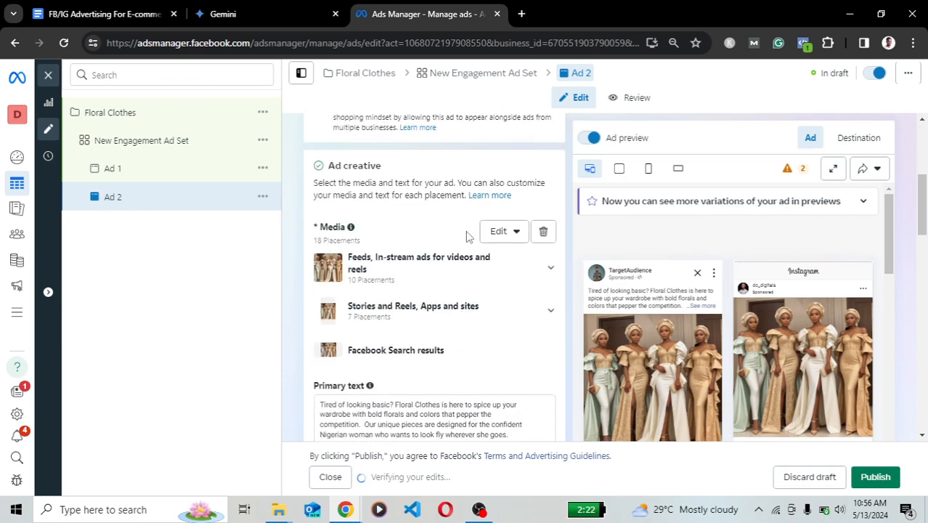
scroll(472, 236, "up", 3)
scroll(467, 237, "up", 1)
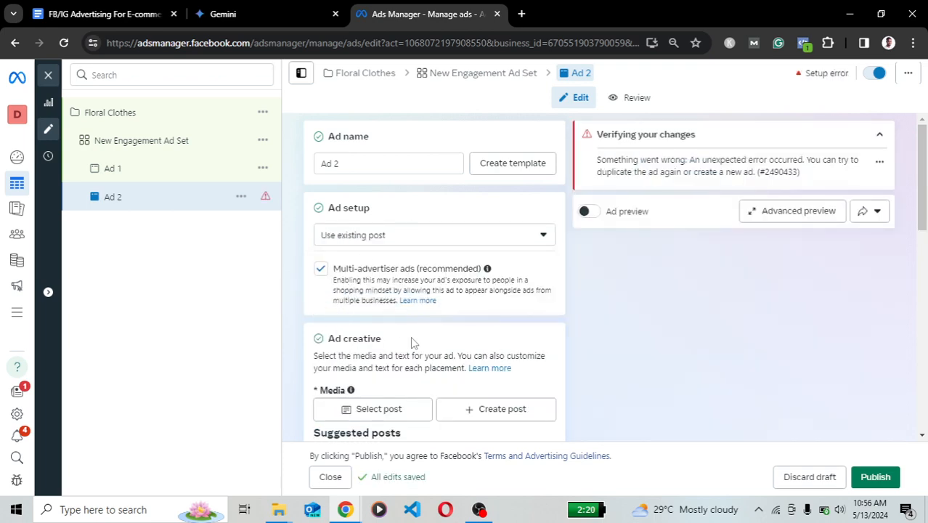
scroll(426, 346, "down", 2)
left_click(365, 279)
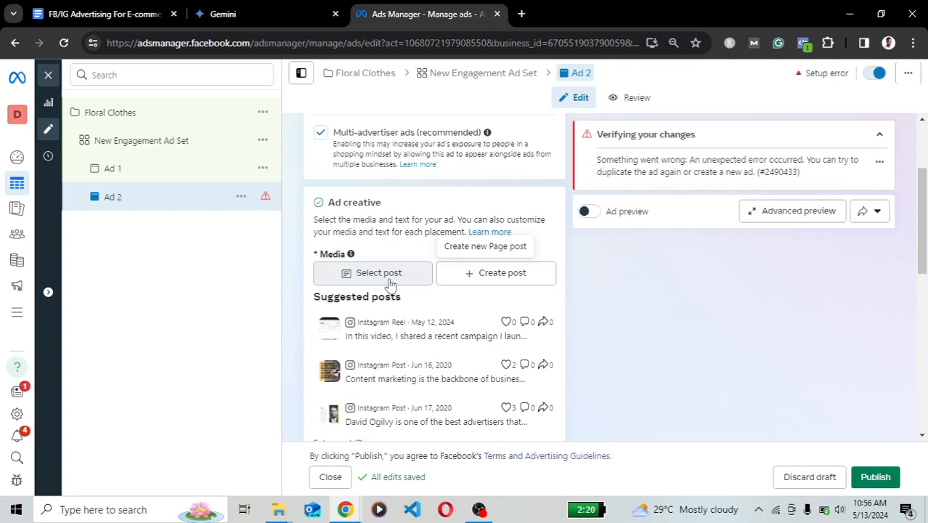
left_click(390, 284)
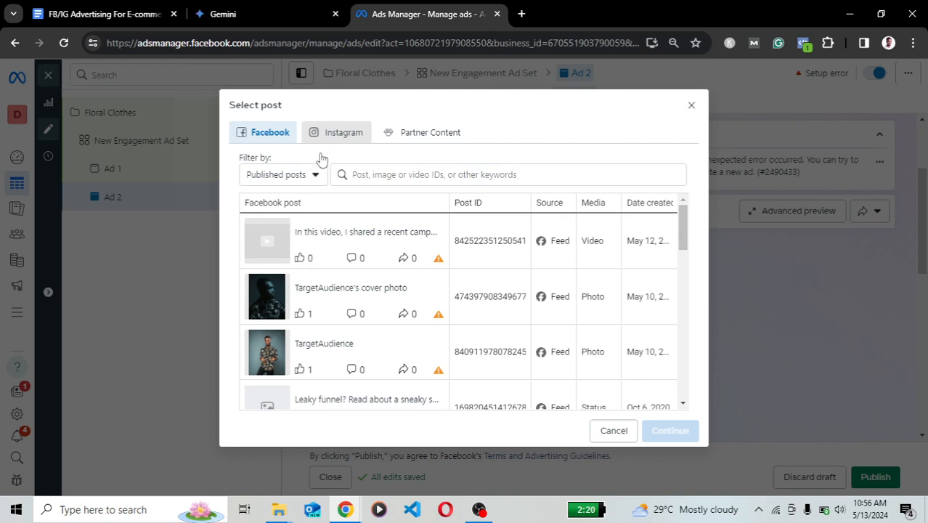
left_click(320, 154)
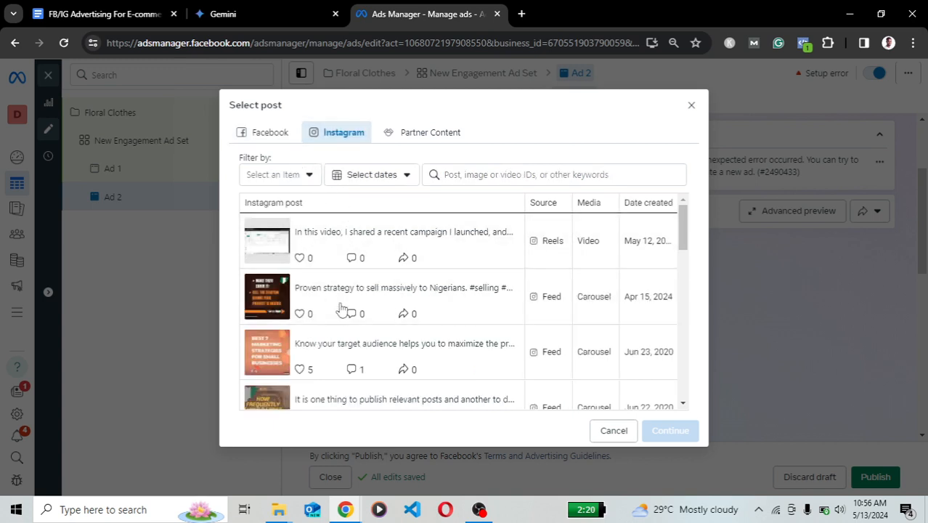
left_click(277, 137)
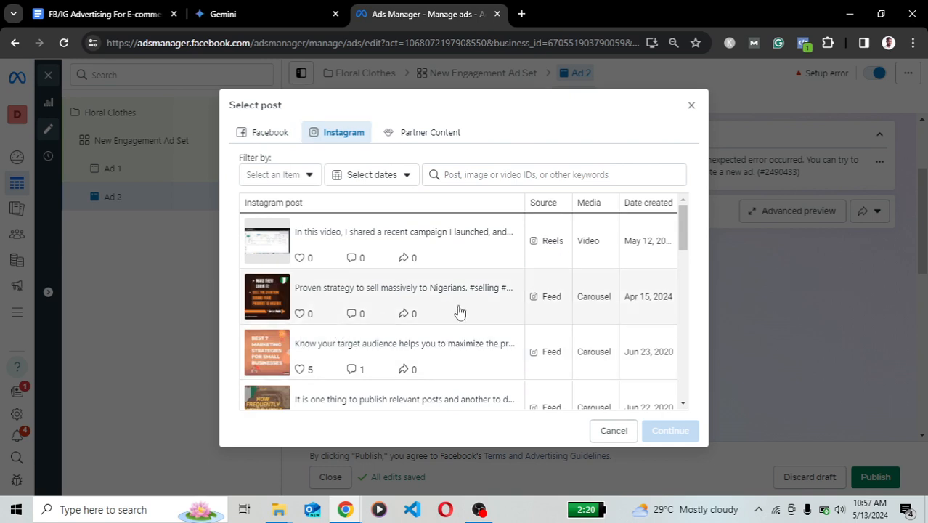
left_click(406, 291)
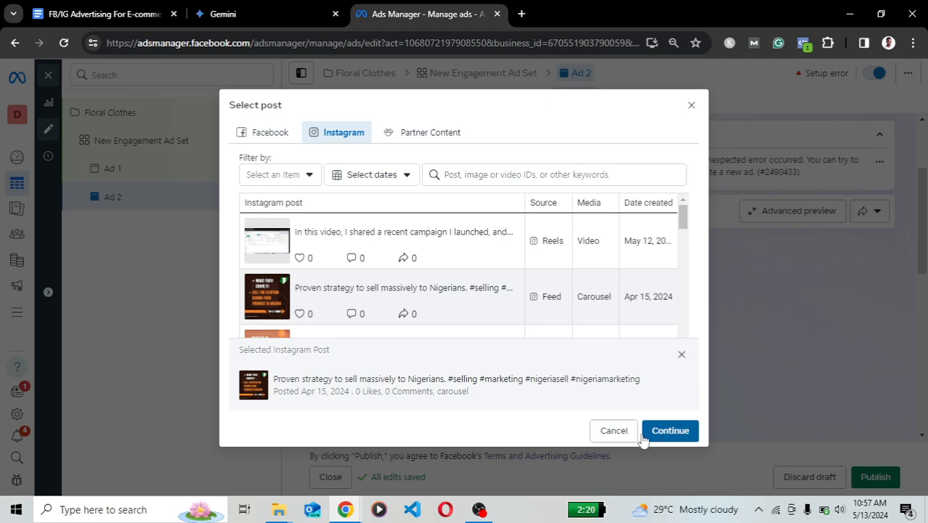
left_click(674, 440)
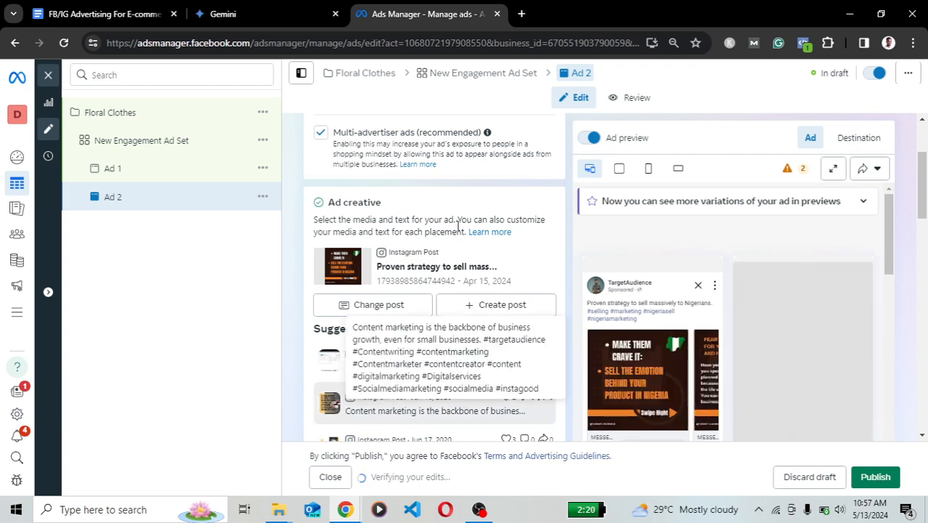
- Review Ad 2's setup, creative, primary text, call to action, preview, message template and tracking settings
scroll(450, 310, "up", 2)
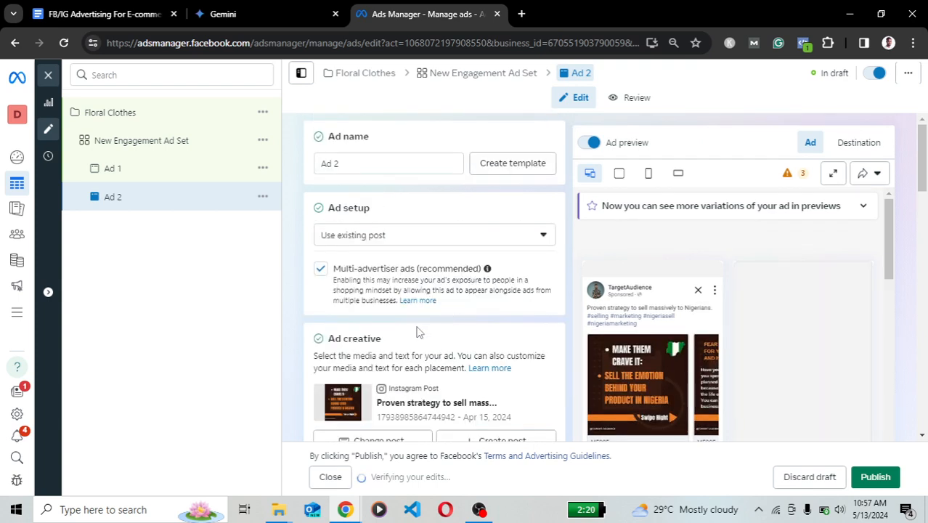
scroll(417, 329, "down", 4)
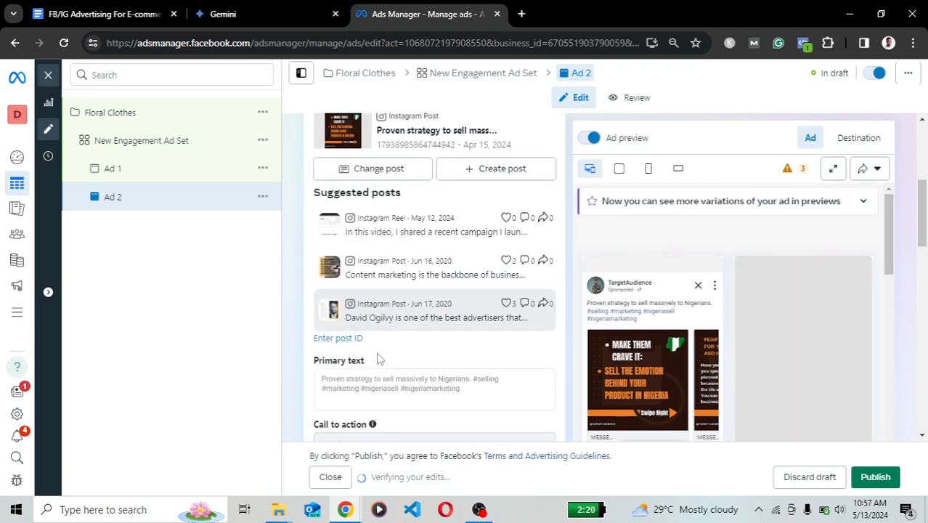
scroll(377, 341, "down", 2)
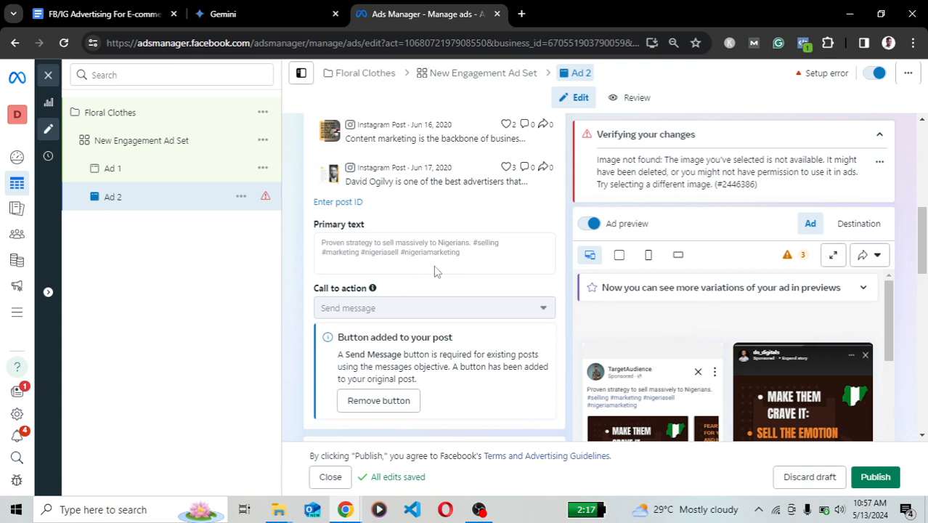
mouse_move(723, 393)
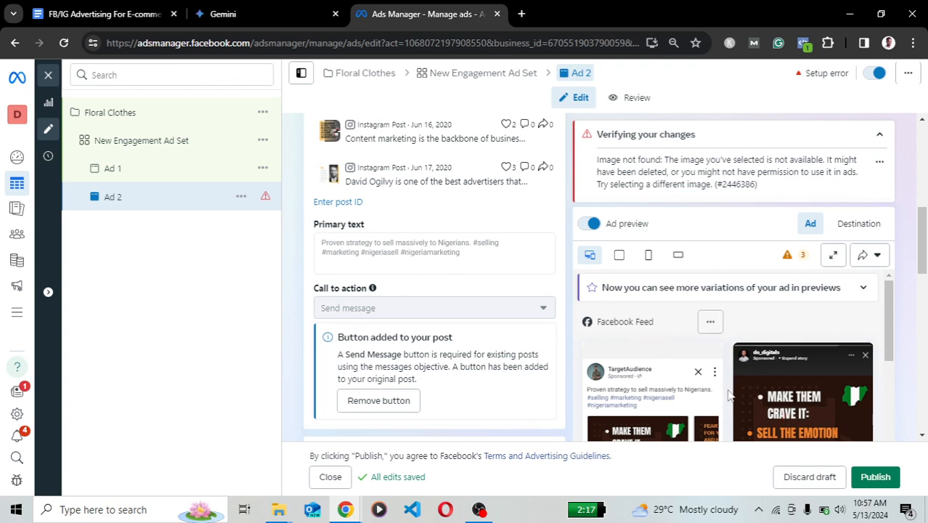
scroll(729, 395, "down", 2)
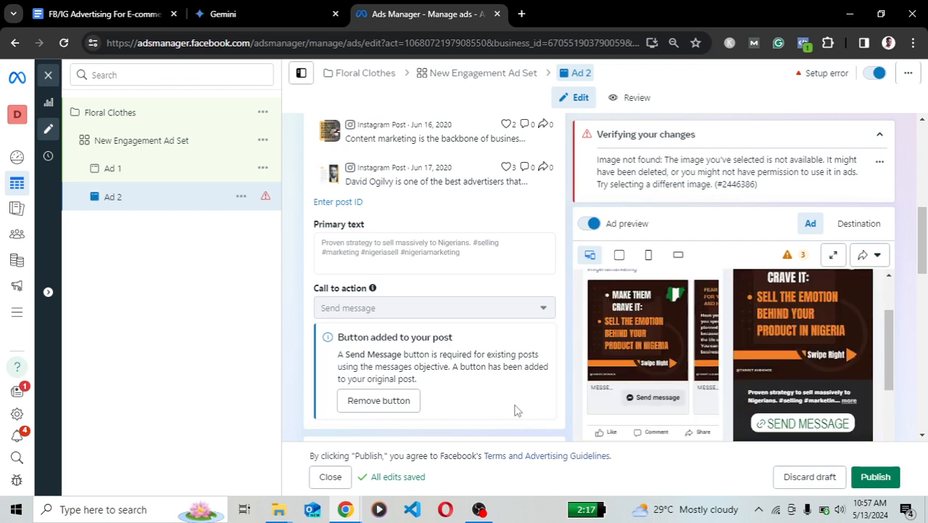
scroll(442, 388, "down", 2)
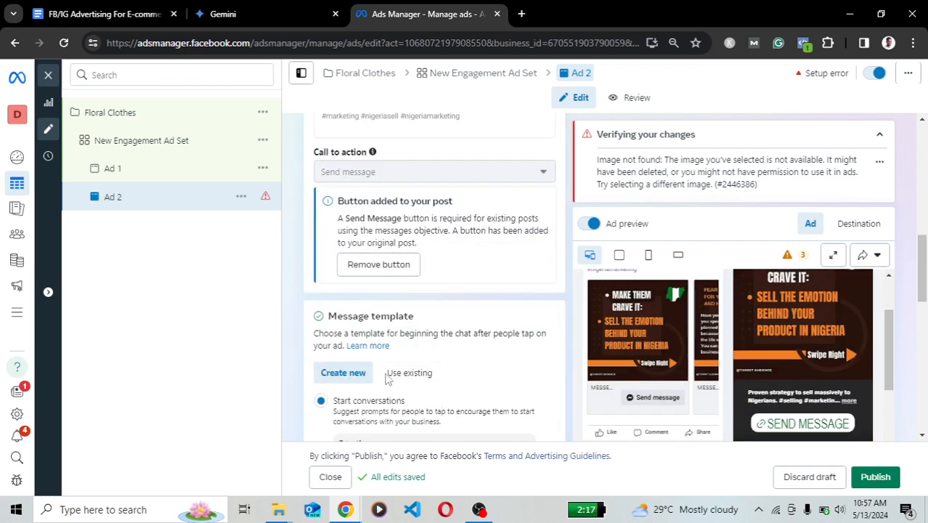
scroll(392, 396, "down", 2)
scroll(425, 421, "down", 4)
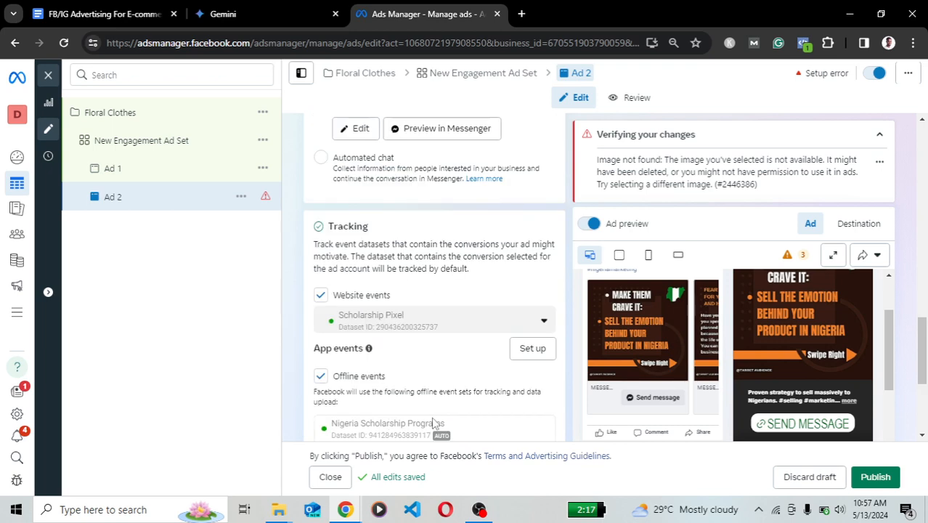
scroll(433, 423, "up", 4)
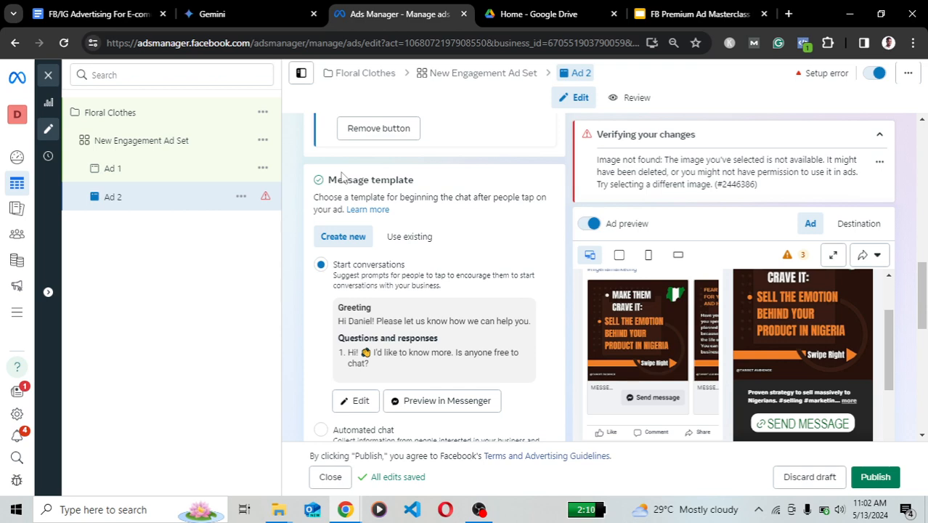
- Switch to the Google Slides presentation "FB Premium Ad Masterclass Bonuses" and start its slideshow from the first slide
left_click(675, 14)
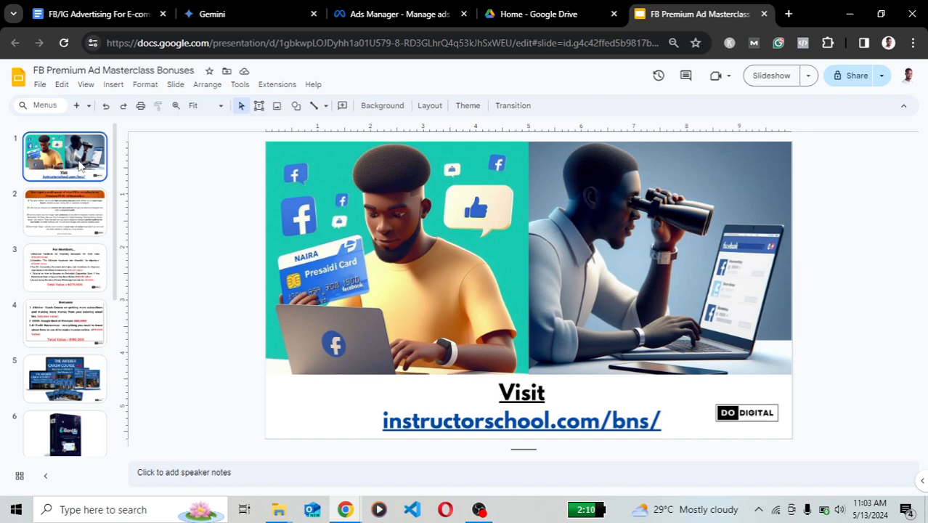
key("ctrl+F5")
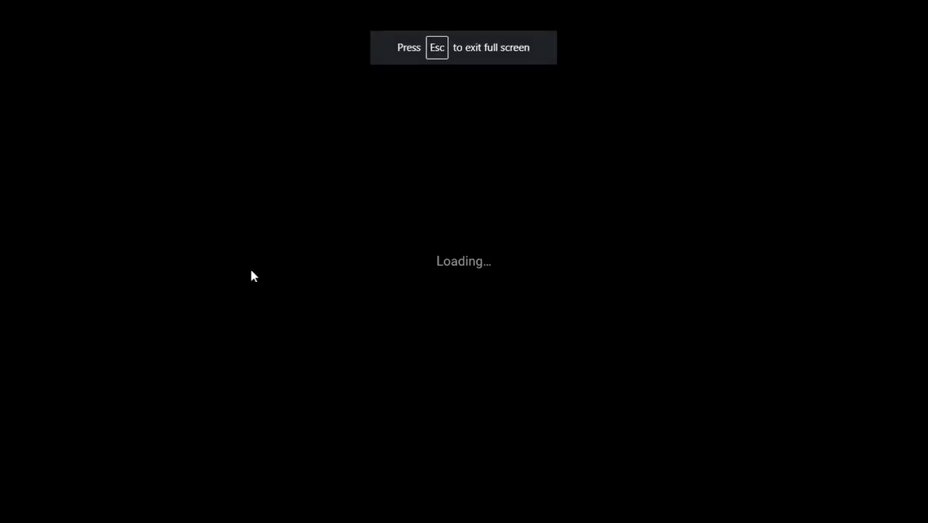